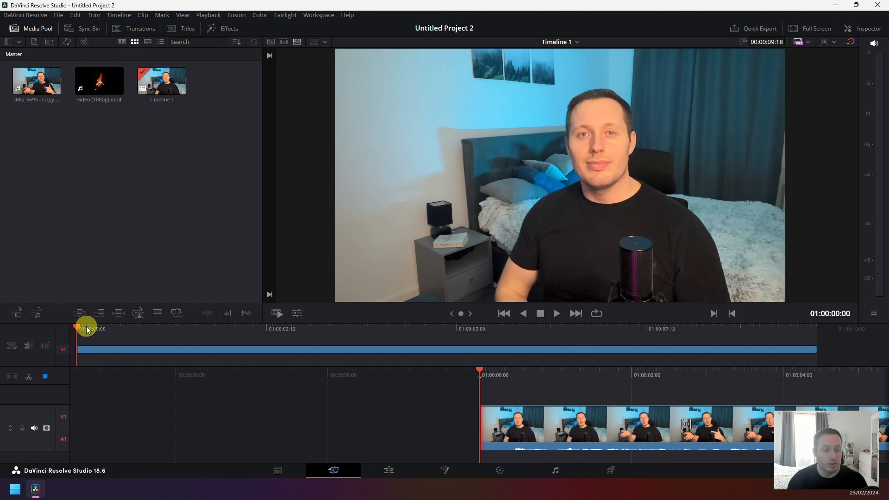
Preview the clip on the timeline, mute its audio track, and return the playhead to the start
key(space)
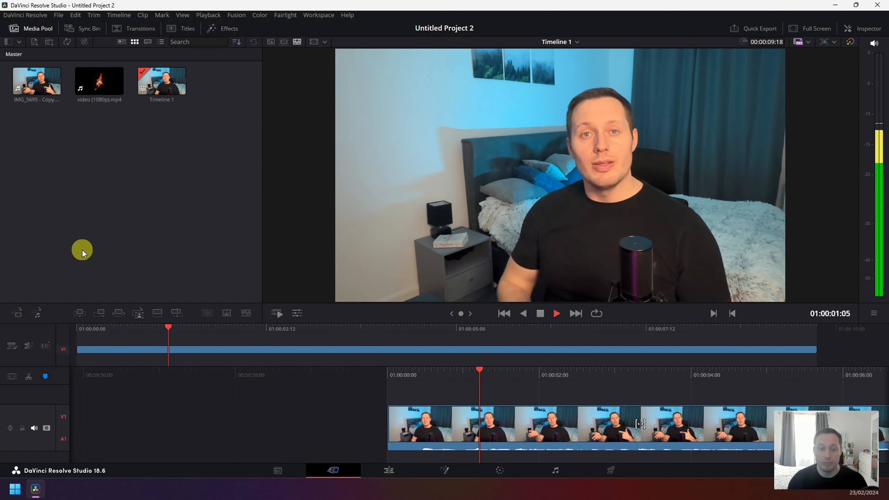
click(35, 429)
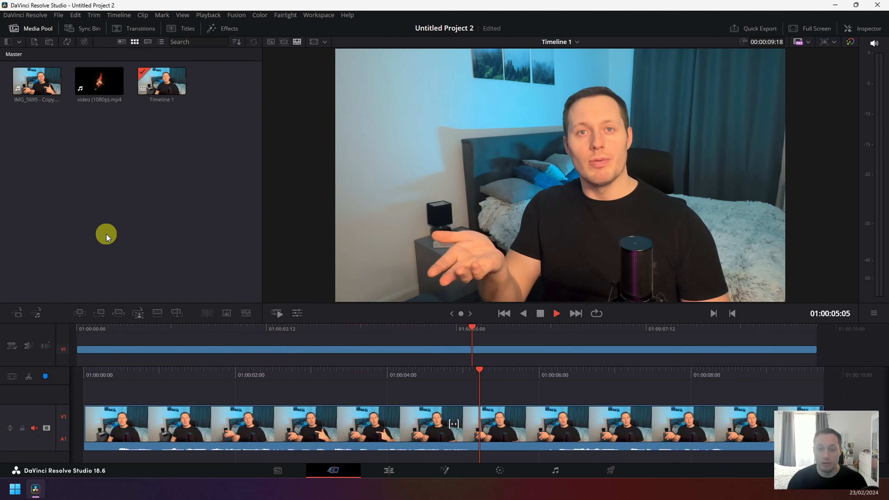
key(space)
drag(104, 326, 72, 324)
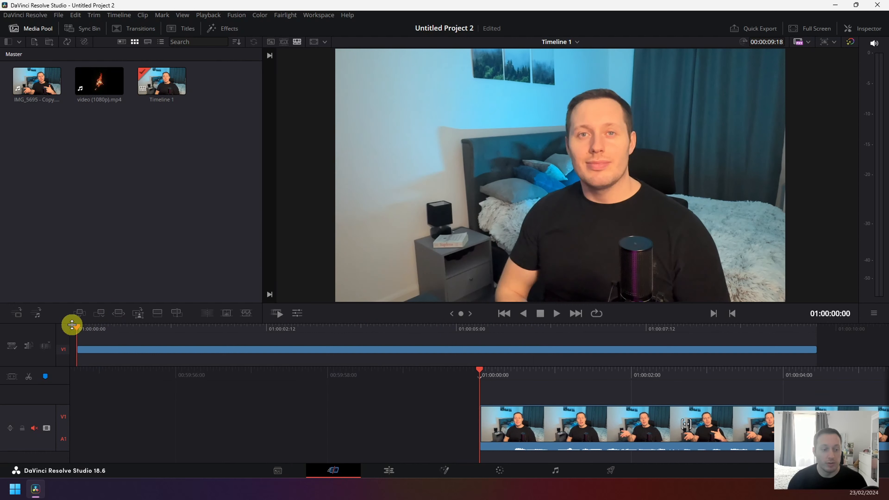
On the Edit page, convert the timeline clip into a new Fusion clip and open it on the Fusion page
click(392, 470)
right_click(402, 366)
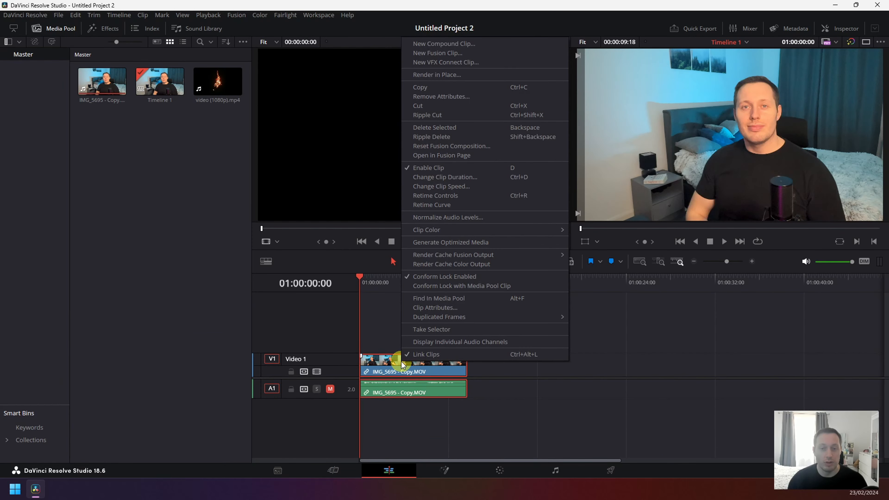
click(451, 53)
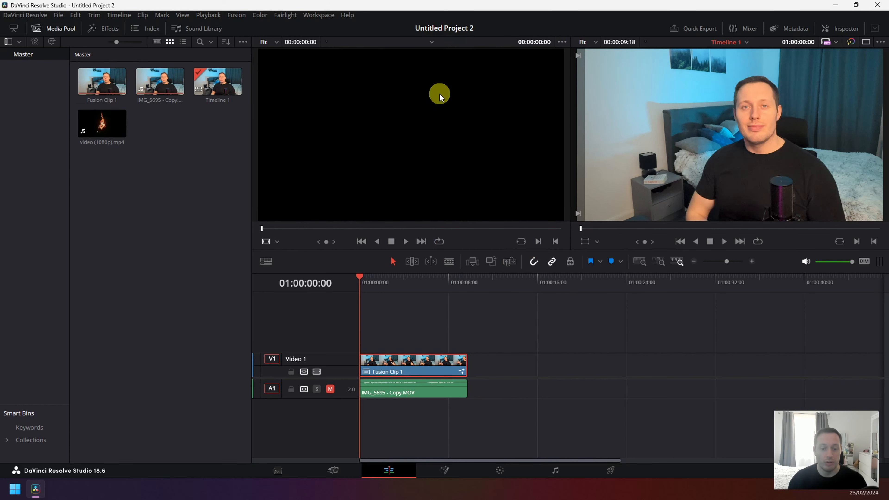
click(445, 469)
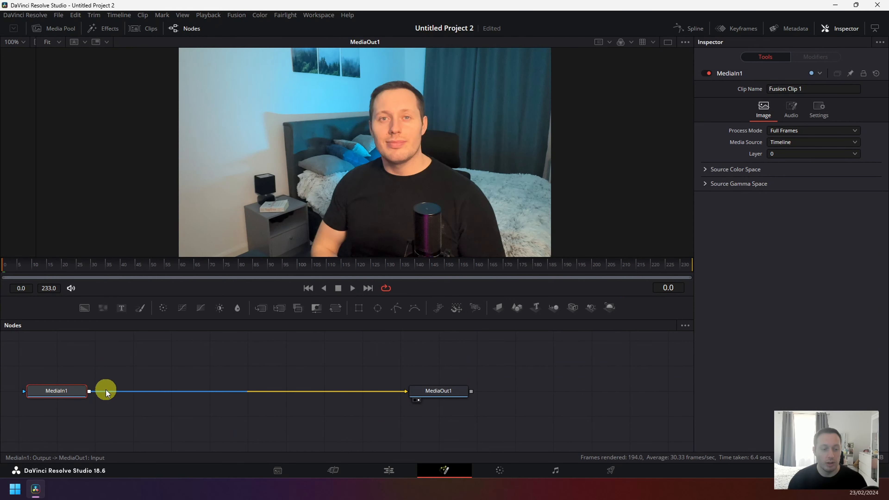
Insert a Planar Tracker node after MediaIn1 and place it midway between MediaIn1 and MediaOut1
click(115, 27)
click(170, 42)
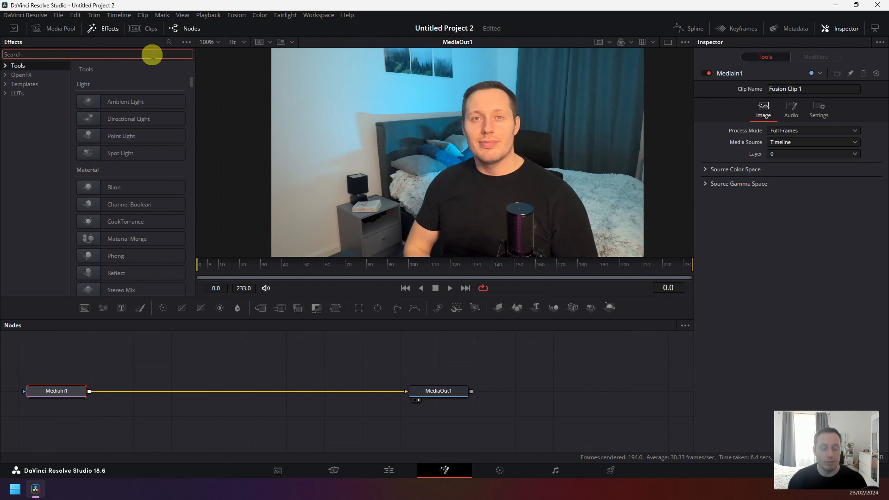
text(planar)
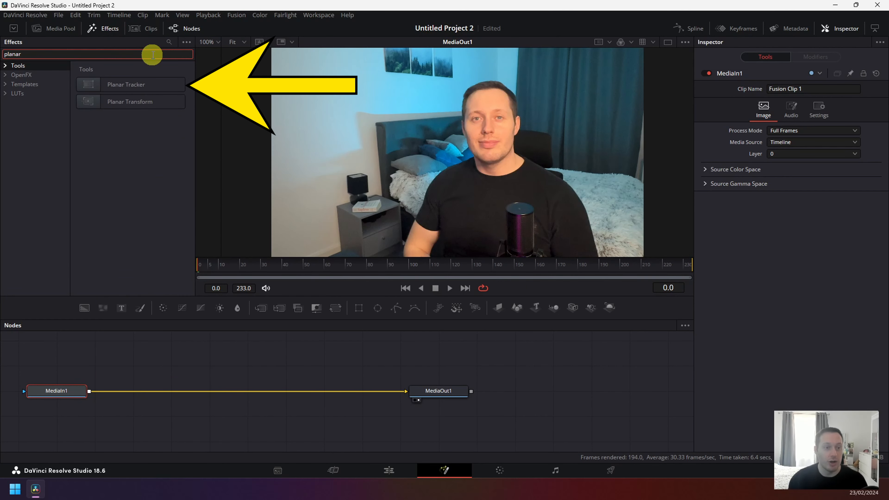
click(140, 83)
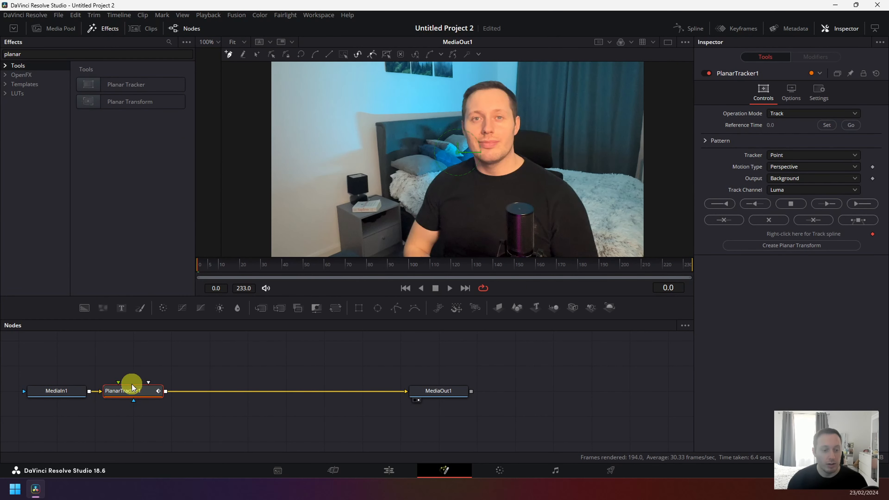
drag(134, 392, 286, 392)
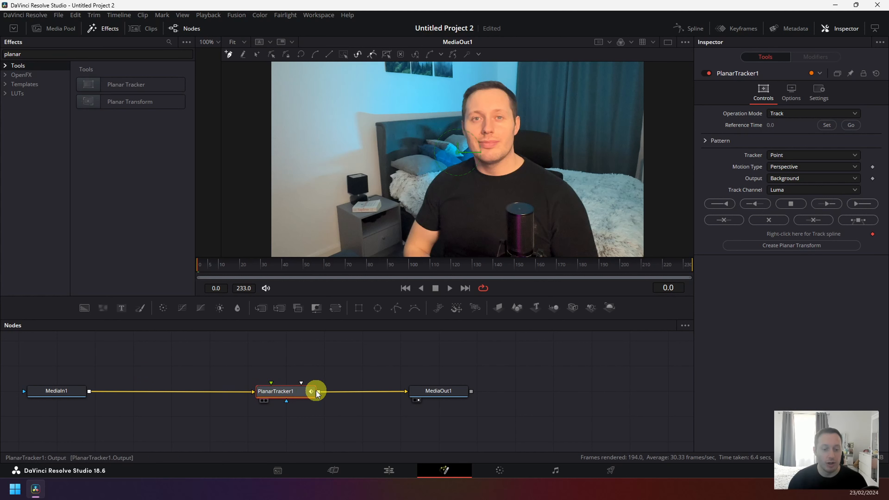
At frame 41, draw a closed tracking outline with six points around the palm of the open hand
mouse_move(269, 263)
mouse_down()
mouse_move(293, 263)
mouse_move(285, 265)
mouse_up()
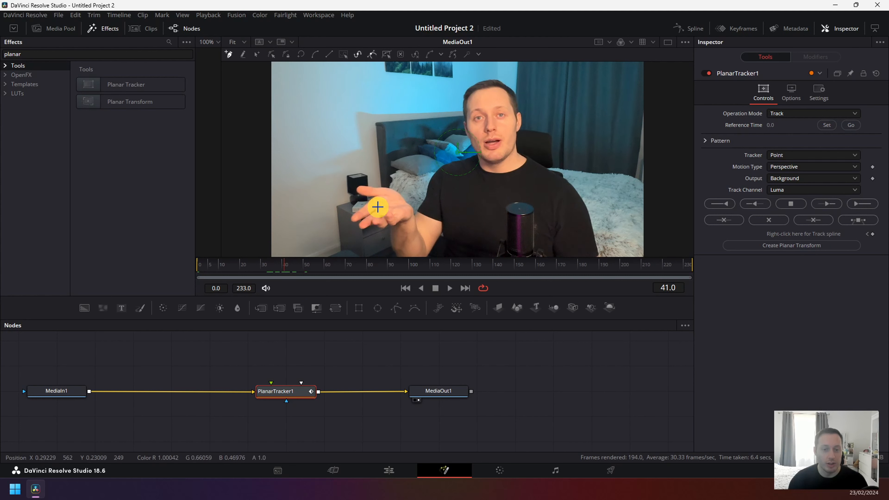
click(368, 204)
click(363, 215)
click(377, 223)
click(396, 219)
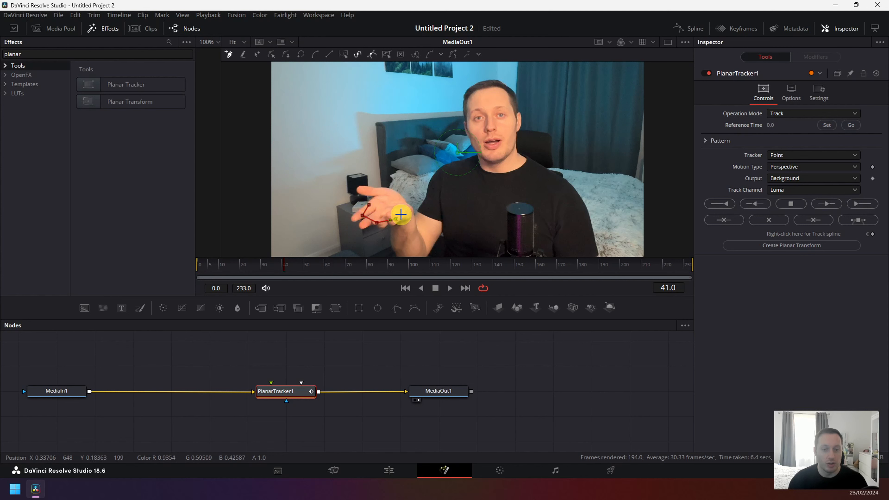
click(398, 205)
click(389, 201)
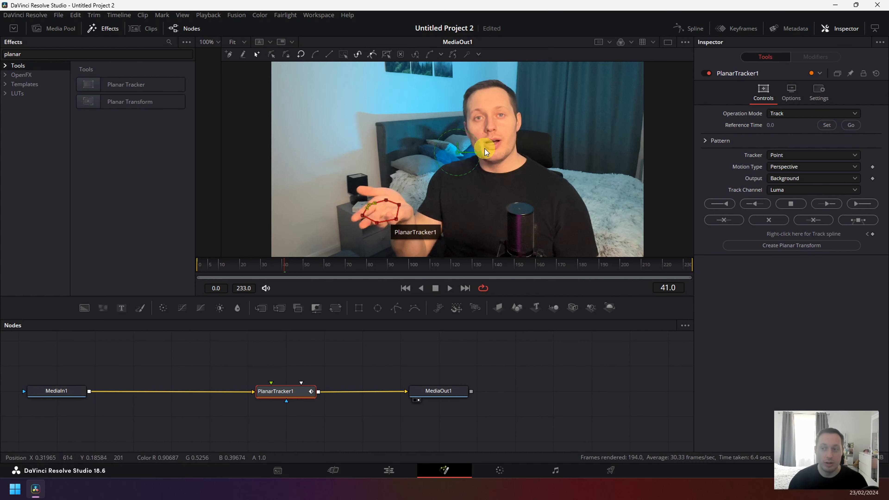
Set the planar tracker's reference time to frame 41 and its motion type to Translation
click(827, 126)
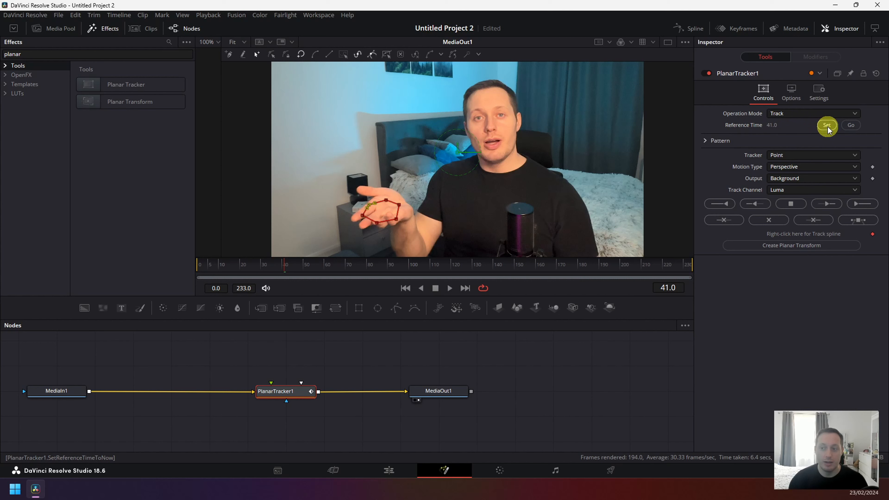
click(783, 166)
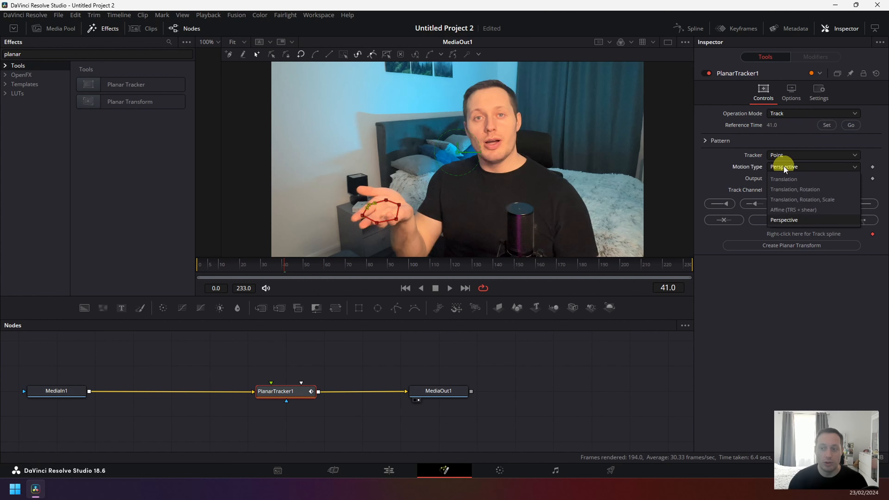
click(784, 178)
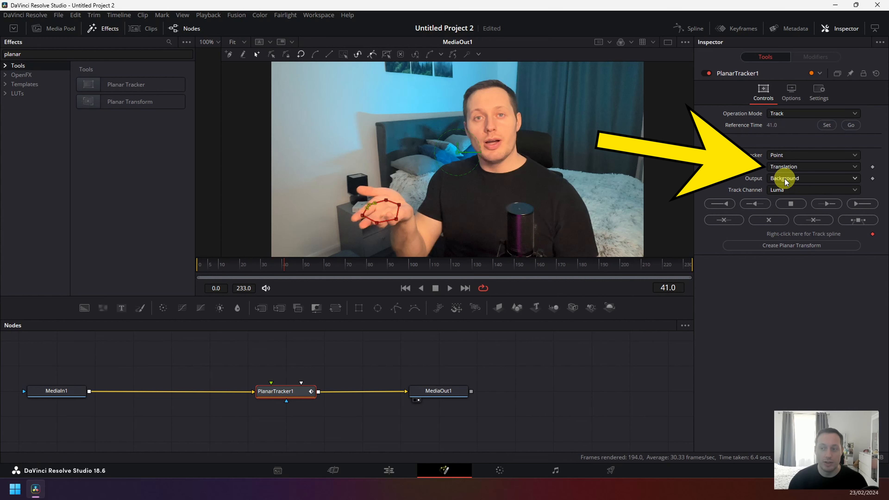
Track the palm forward to the clip's end and replace the Planar Tracker node with a Planar Transform created from it
click(861, 206)
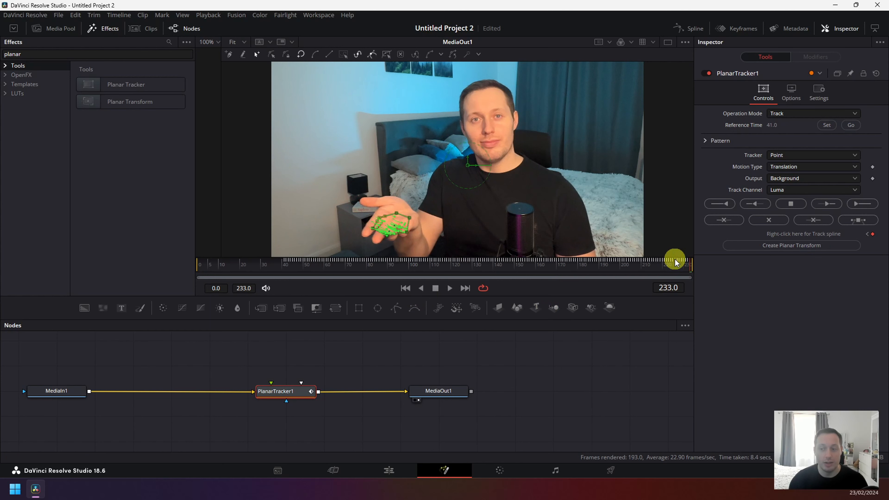
click(756, 247)
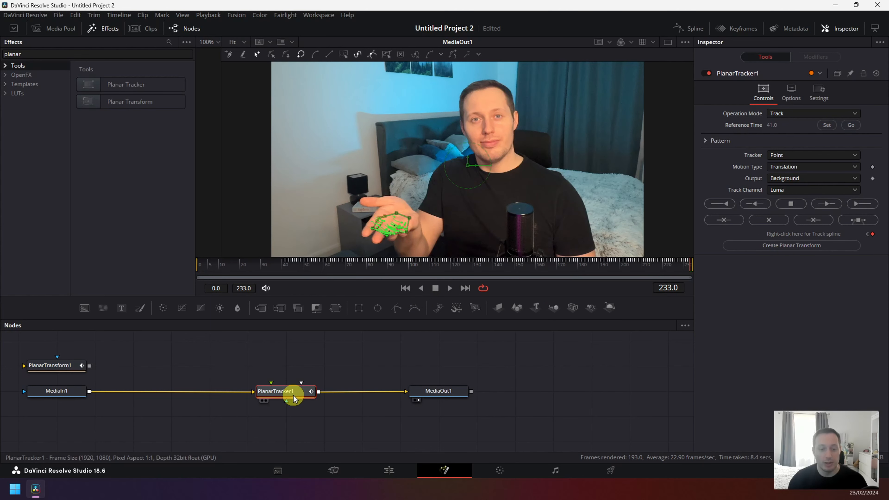
key(Delete)
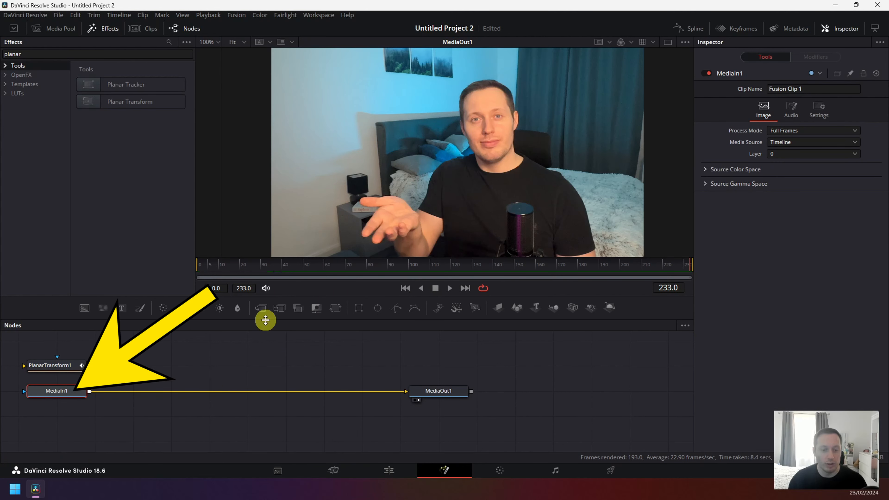
Insert a Merge node between MediaIn1 and MediaOut1 and connect PlanarTransform1 as its foreground, placing it directly above the Merge
click(260, 307)
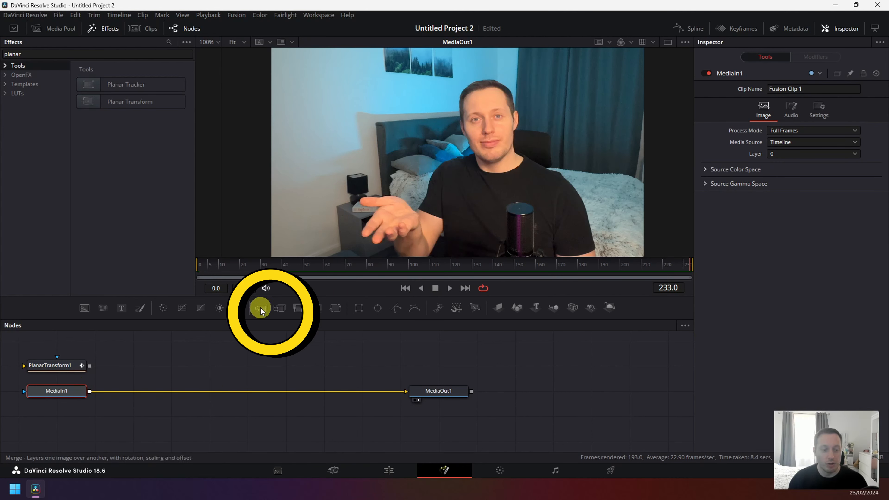
drag(143, 391, 298, 391)
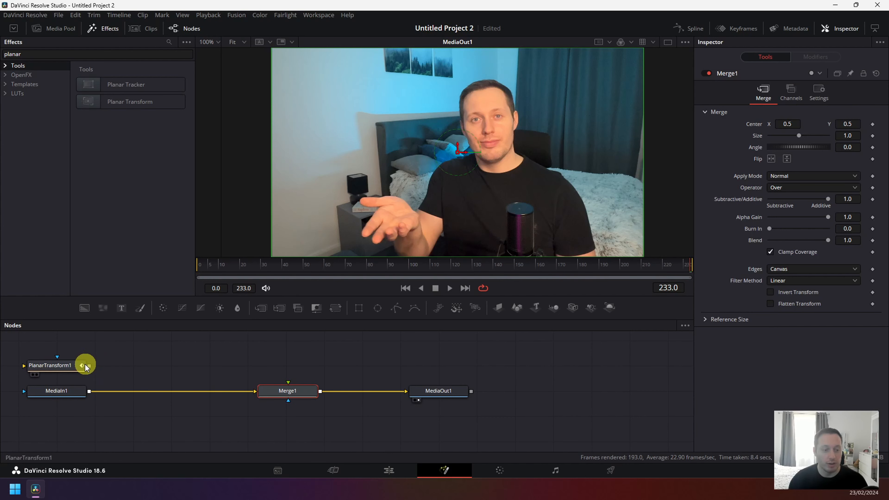
drag(90, 365, 289, 385)
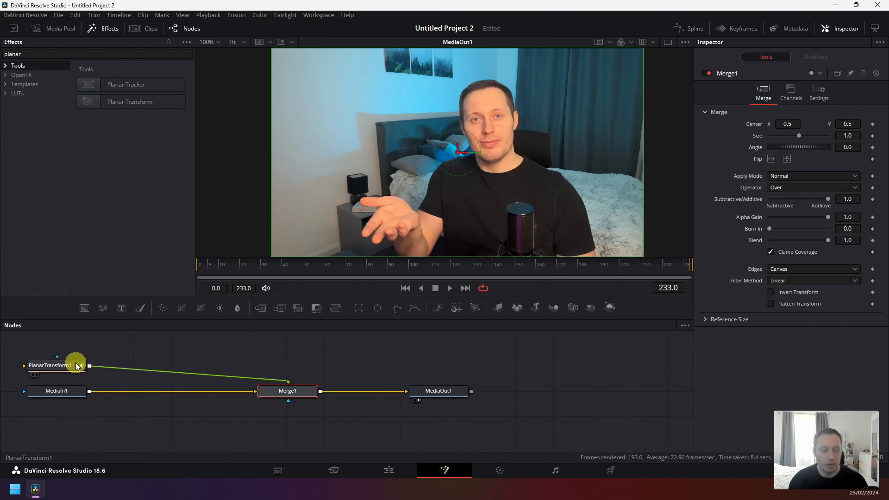
drag(79, 365, 299, 355)
click(299, 355)
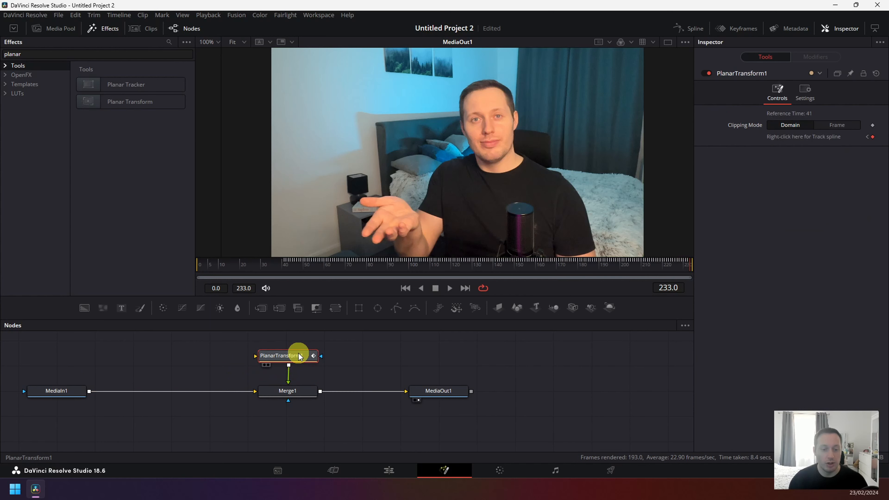
Add the fire clip video (1080p).mp4 to the node graph and connect its output to PlanarTransform1
click(64, 26)
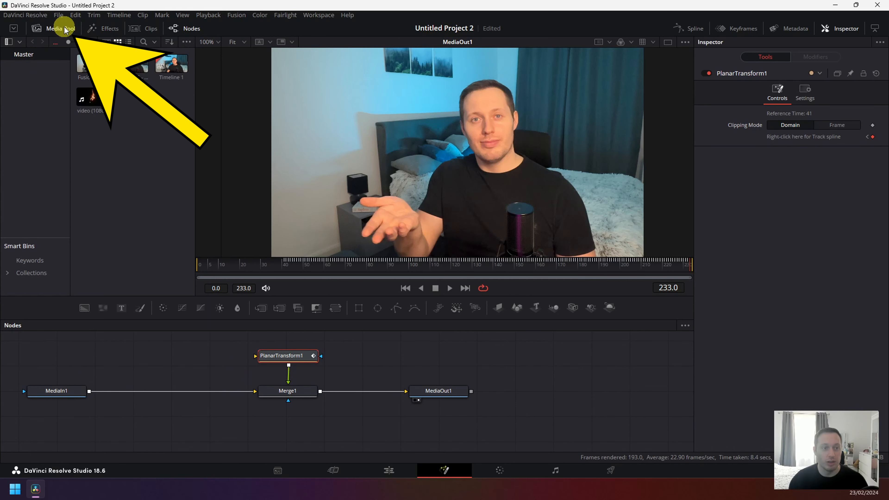
drag(88, 97, 119, 362)
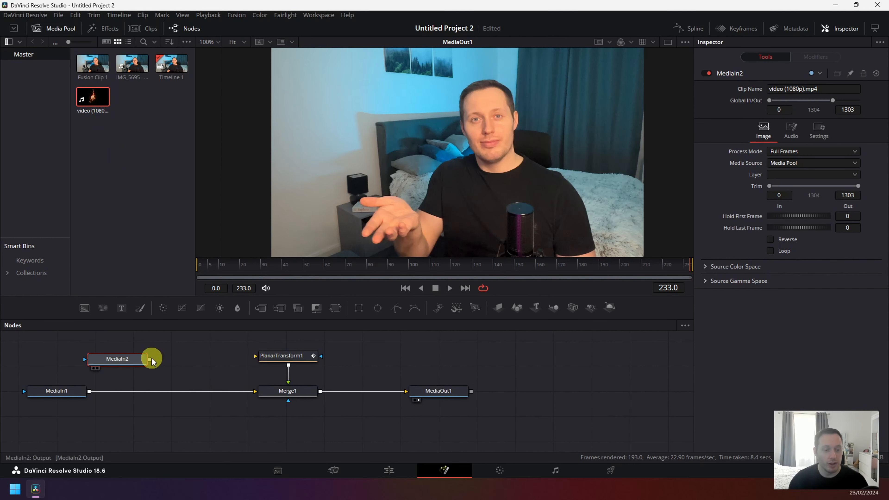
drag(152, 359, 254, 357)
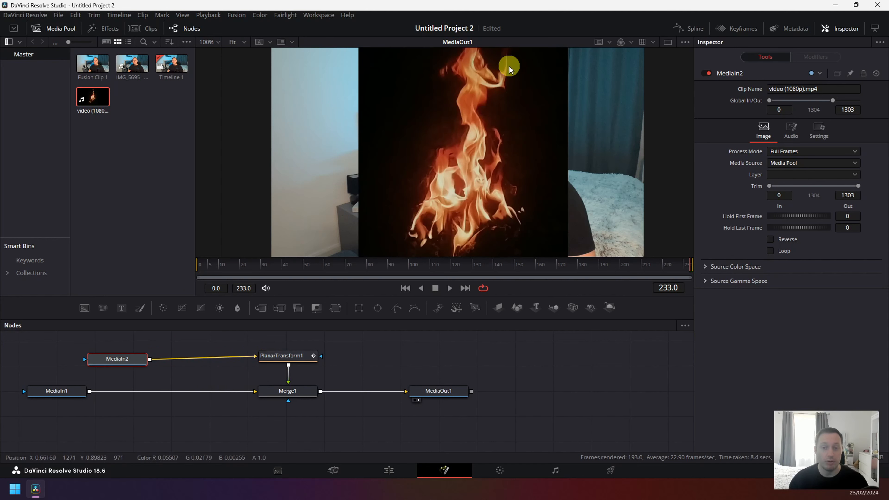
Set the apply mode of the Merge1 node to Screen
click(301, 390)
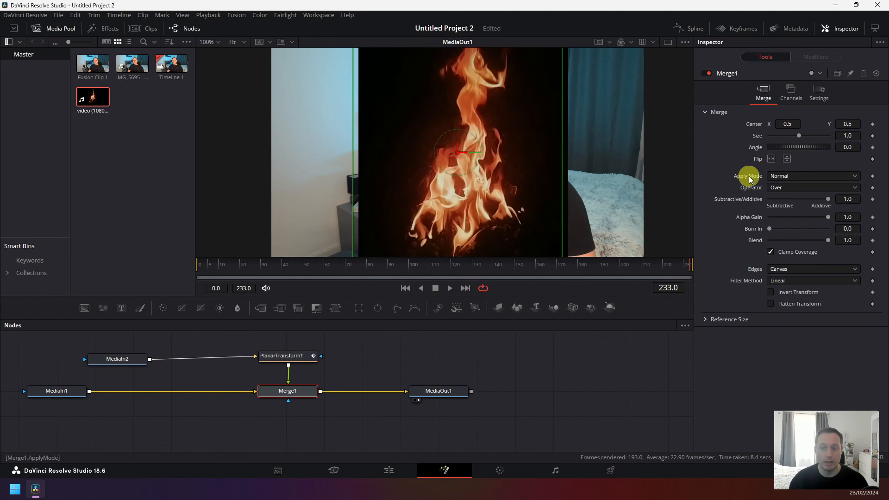
click(783, 176)
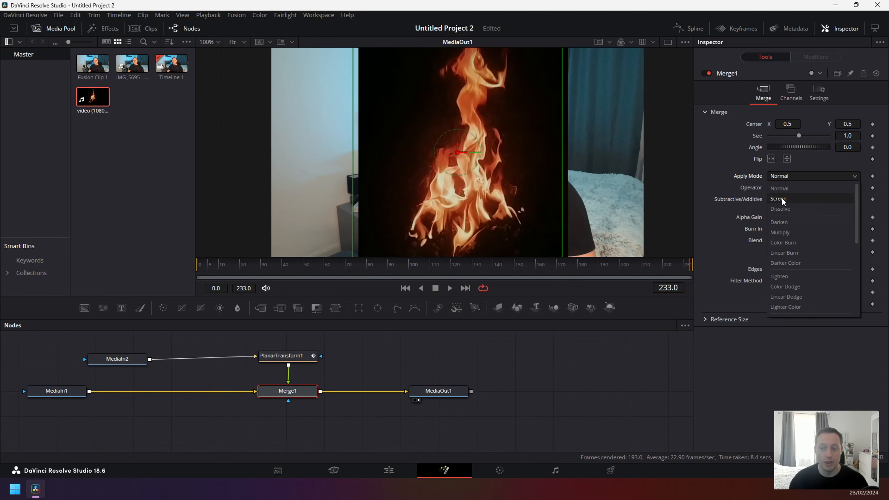
click(783, 199)
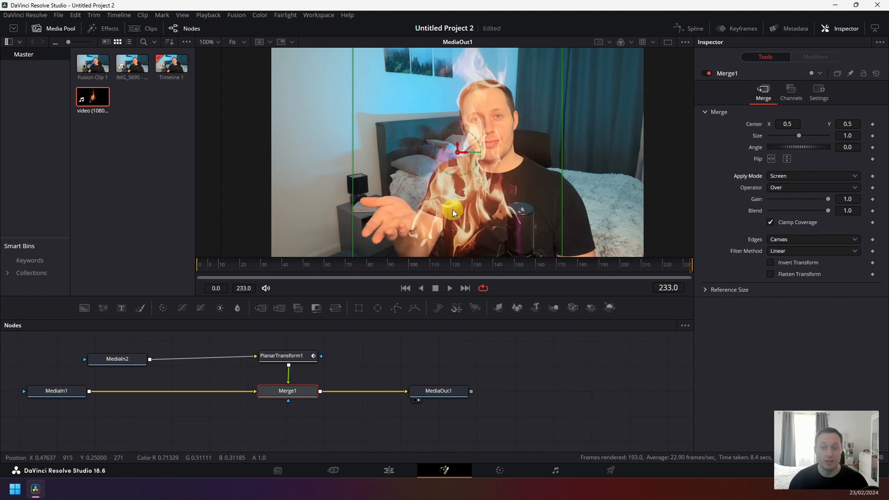
Insert a Transform node after MediaIn2 and reduce its size to 0.33 to shrink the fire
click(116, 361)
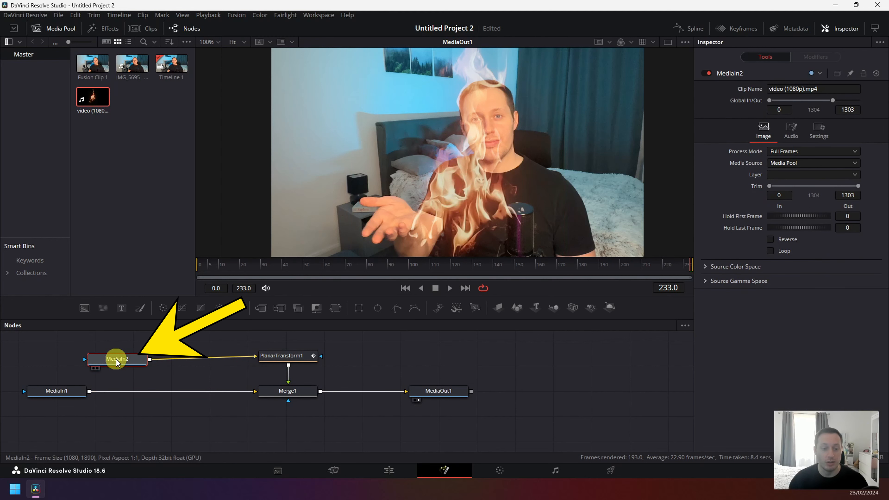
click(113, 29)
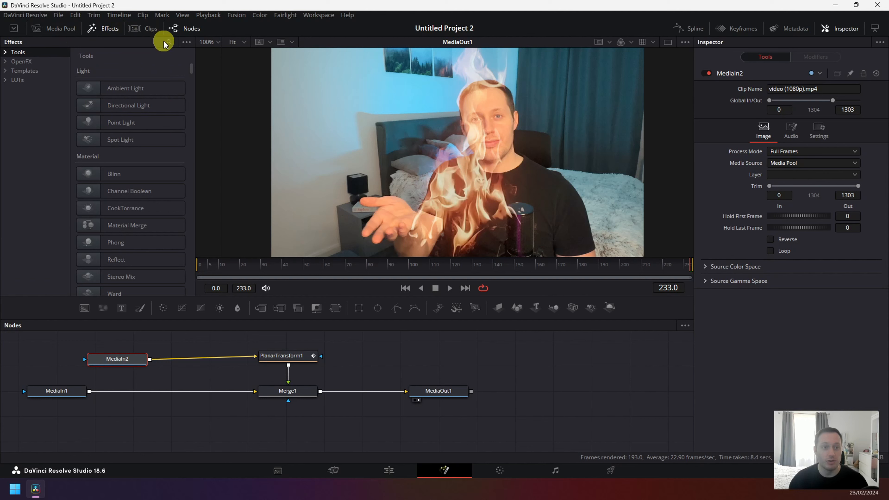
click(165, 42)
text(planar)
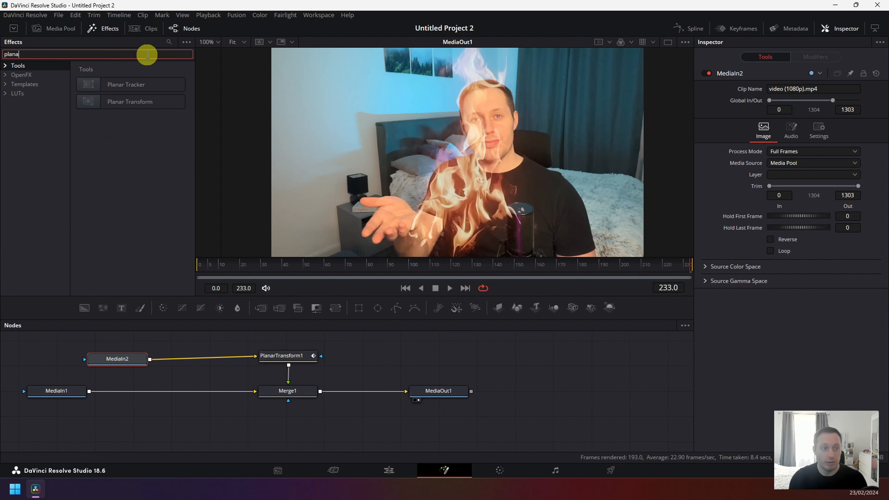
key(BackSpace)
key(BackSpace)
key(BackSpace)
key(BackSpace)
key(BackSpace)
key(BackSpace)
text(transf)
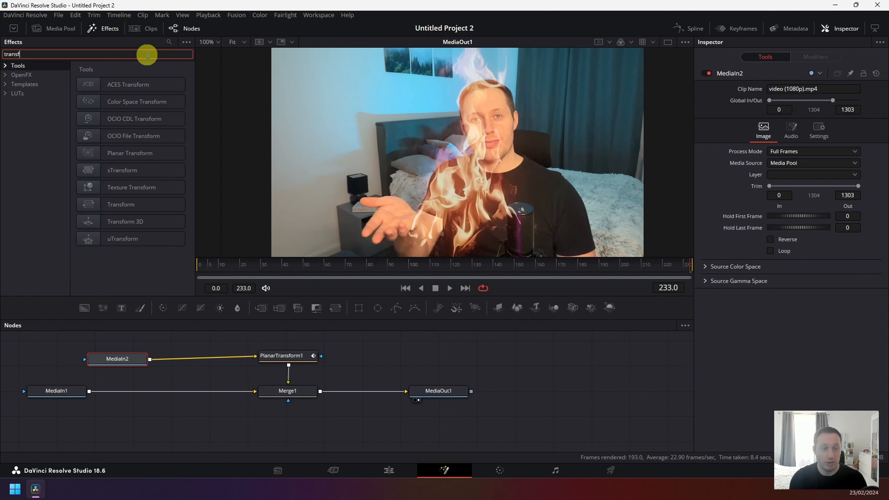
click(137, 205)
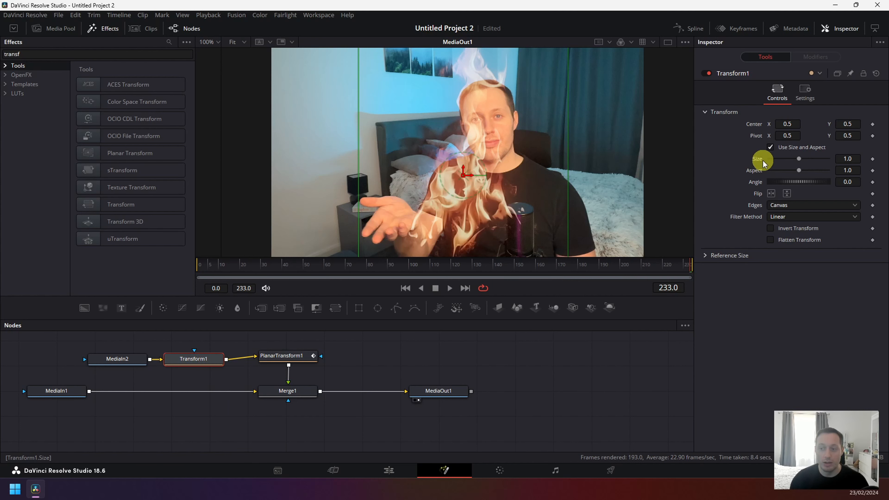
drag(798, 161, 778, 163)
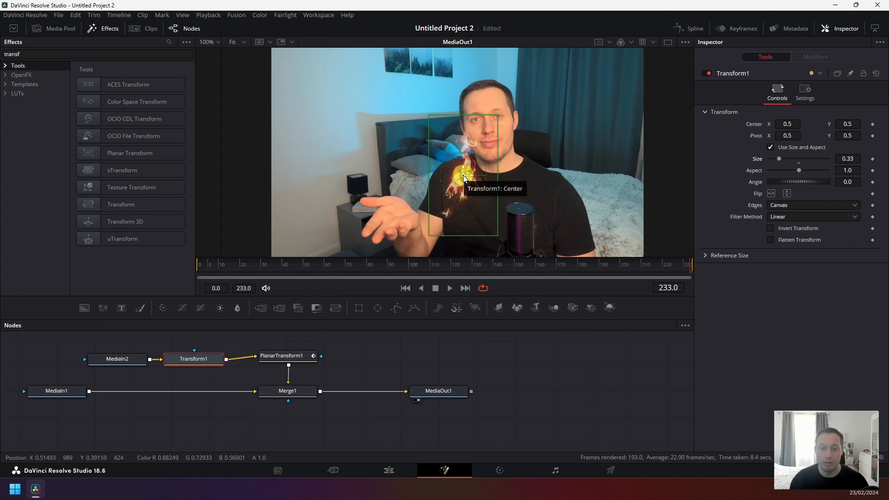
Position the fire over the palm with Transform1 at a center of about X 0.166, Y 0.386 and a size of 0.31
drag(463, 177, 393, 203)
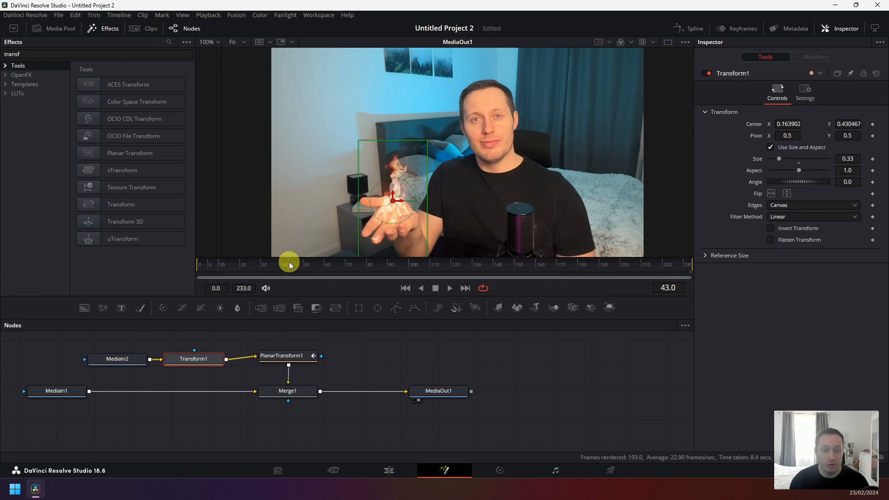
mouse_move(289, 265)
mouse_down()
mouse_move(264, 263)
mouse_move(290, 263)
mouse_move(282, 261)
mouse_up()
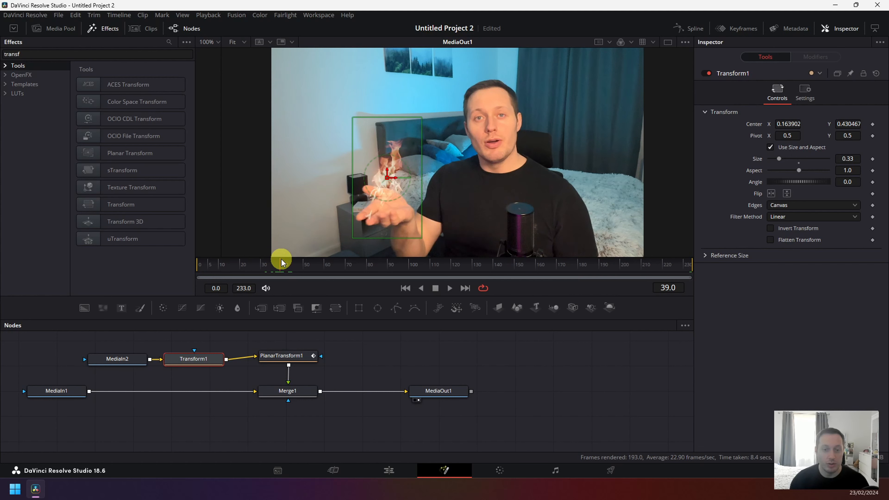
drag(387, 181, 386, 195)
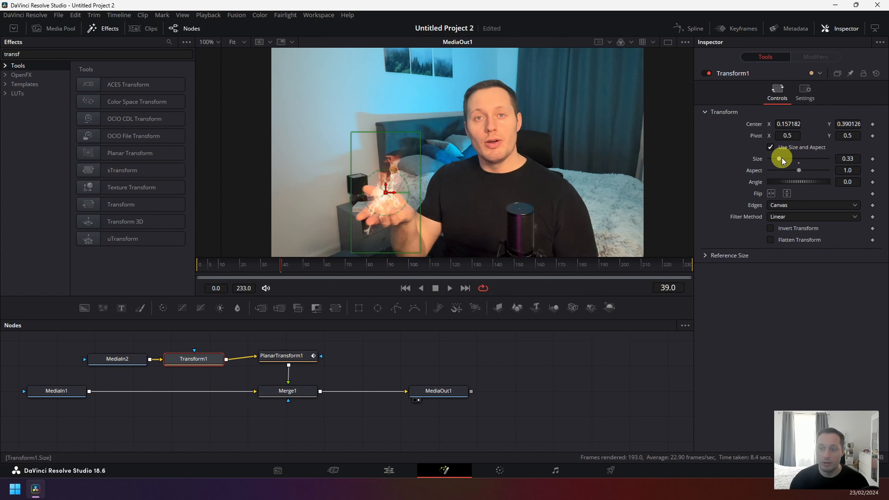
drag(783, 160, 779, 160)
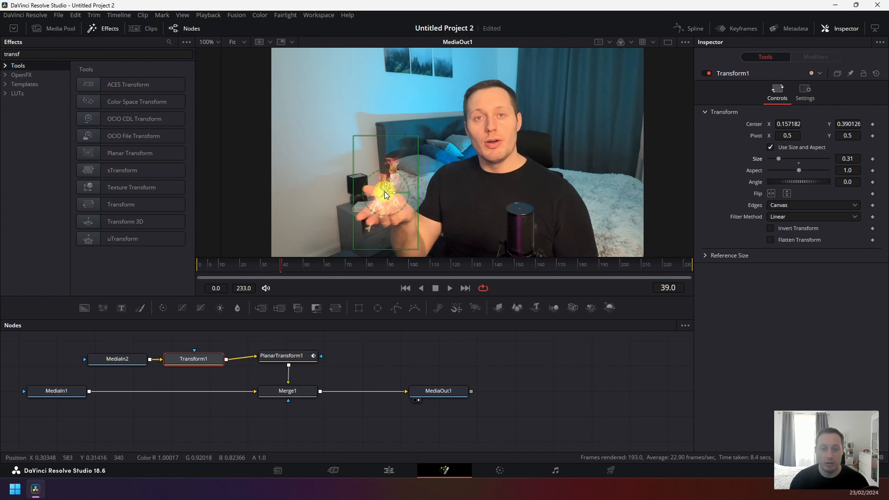
drag(385, 195, 388, 197)
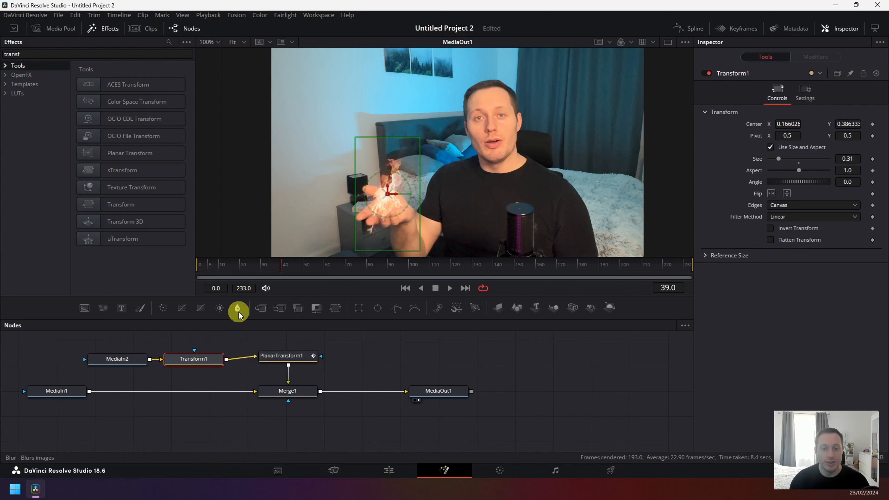
Add a Polygon mask to MediaIn2, draw a closed nine-point outline around the flame and upper palm, and invert it
click(115, 358)
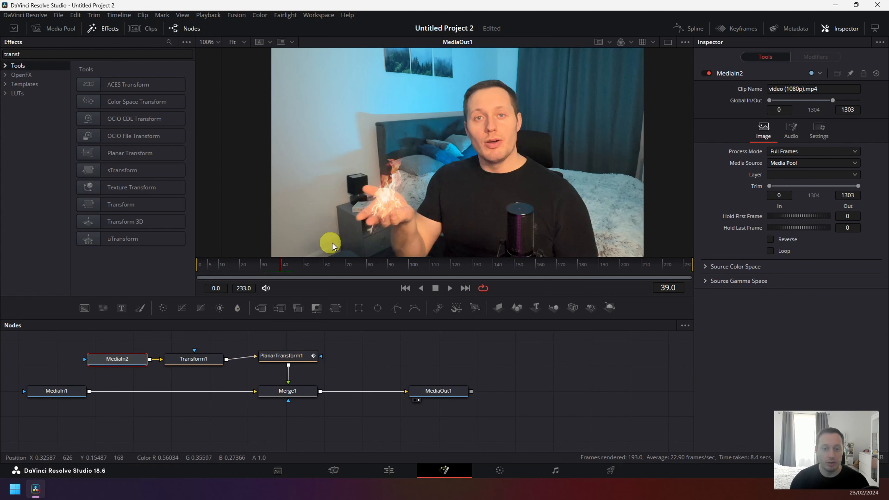
click(395, 308)
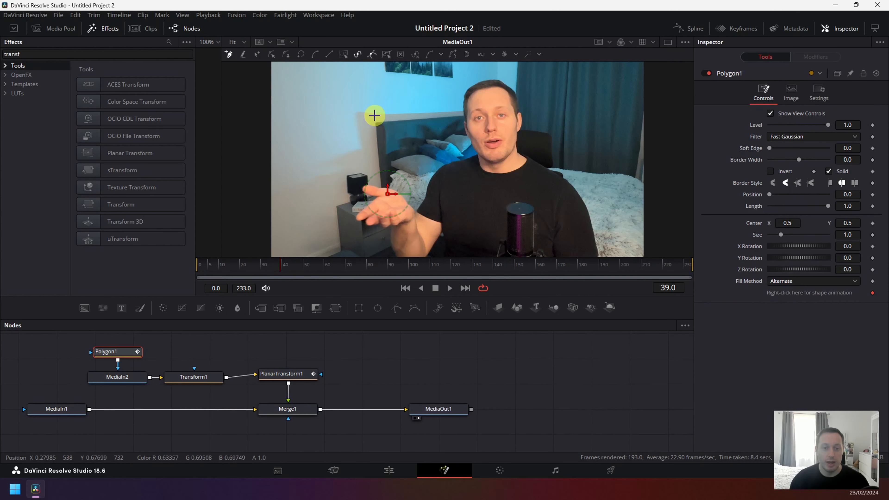
click(370, 79)
click(314, 112)
click(316, 169)
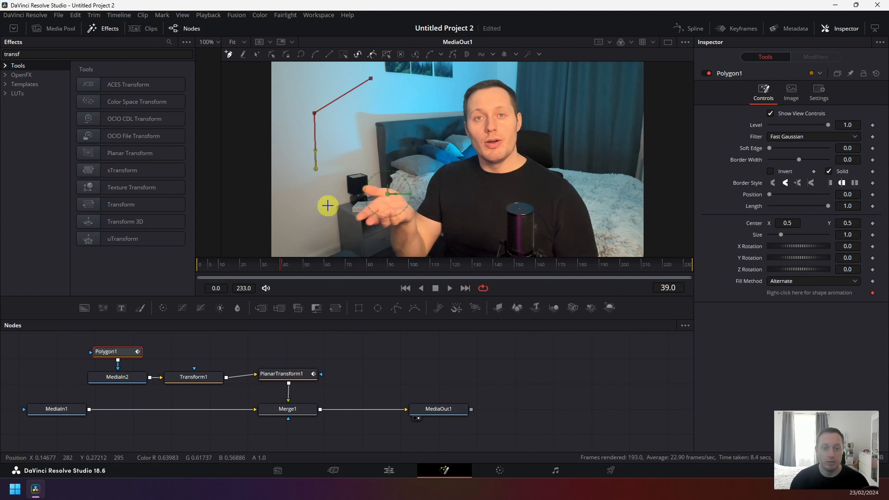
click(331, 216)
click(381, 222)
click(440, 220)
click(464, 195)
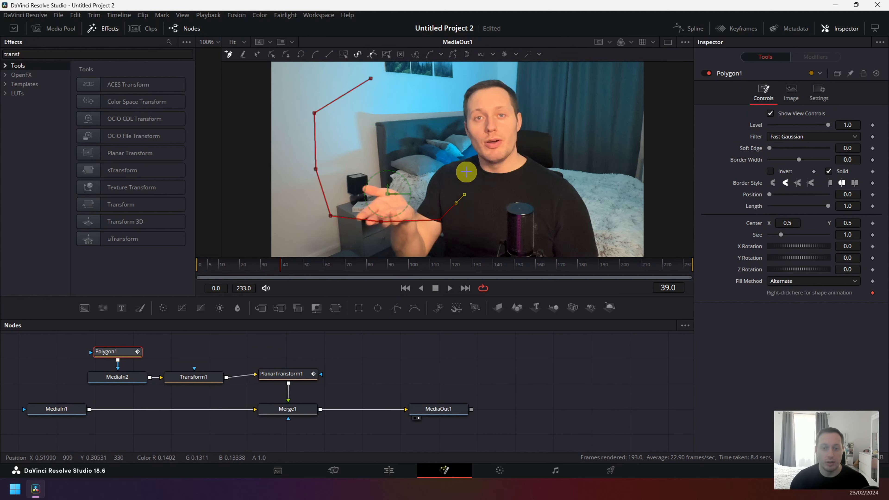
click(464, 134)
click(436, 86)
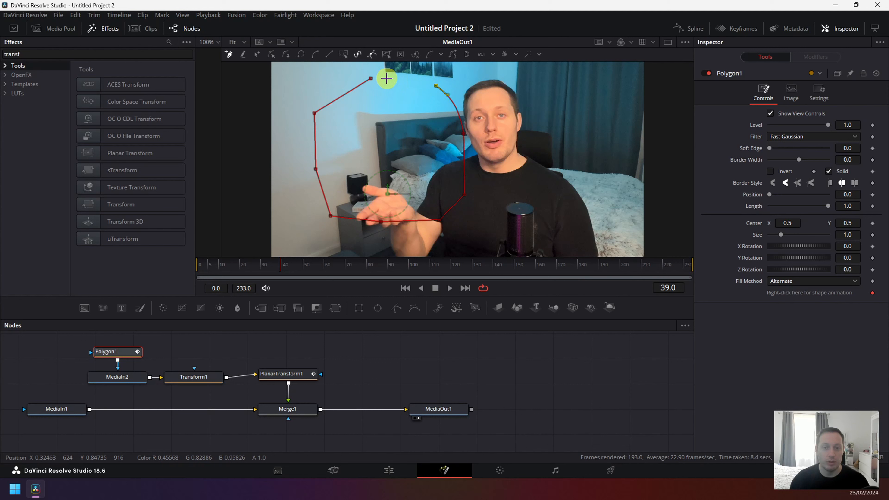
click(371, 78)
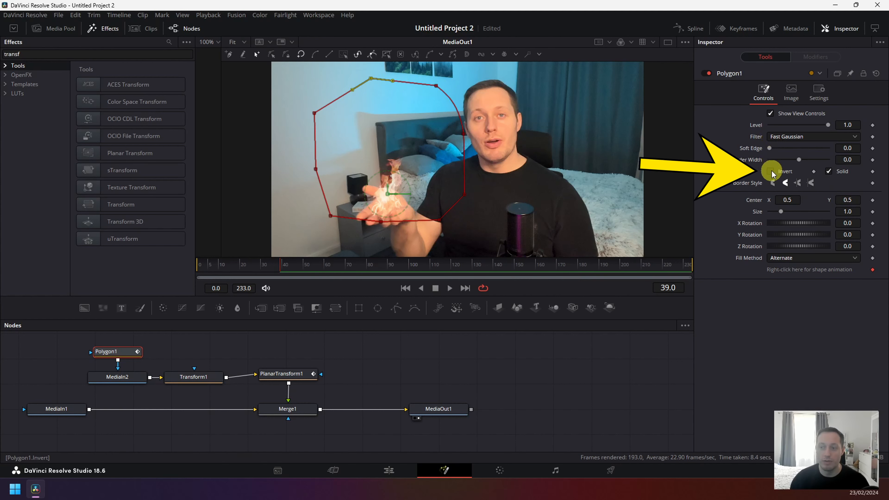
click(771, 171)
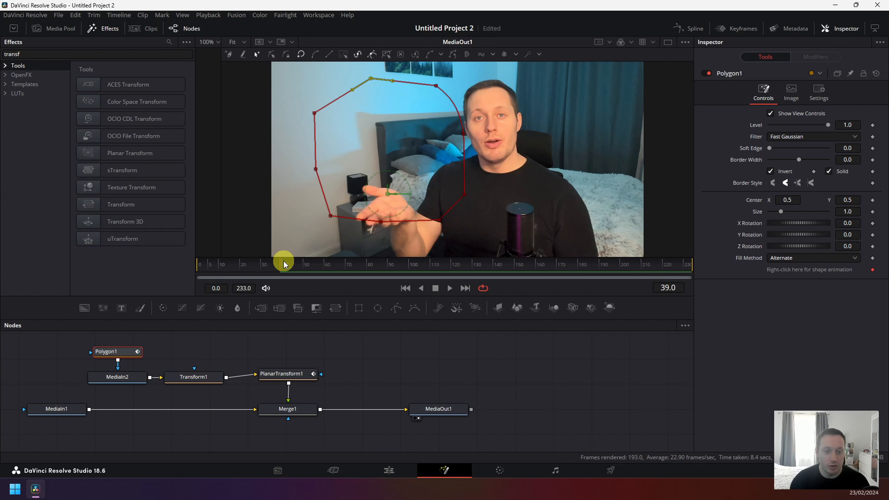
Keyframe Polygon1 at frames 40 and 41, raising its lower edge over the palm to start revealing the flame
drag(284, 264, 286, 265)
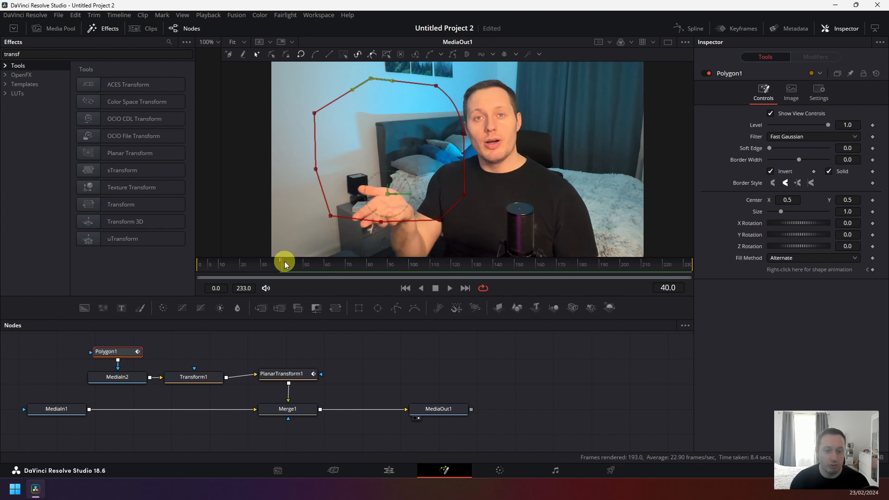
drag(380, 220, 382, 202)
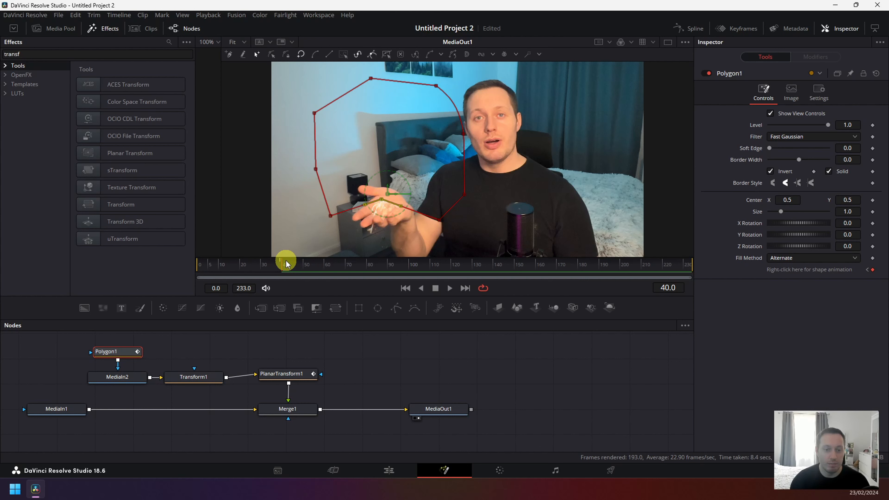
drag(286, 262, 287, 262)
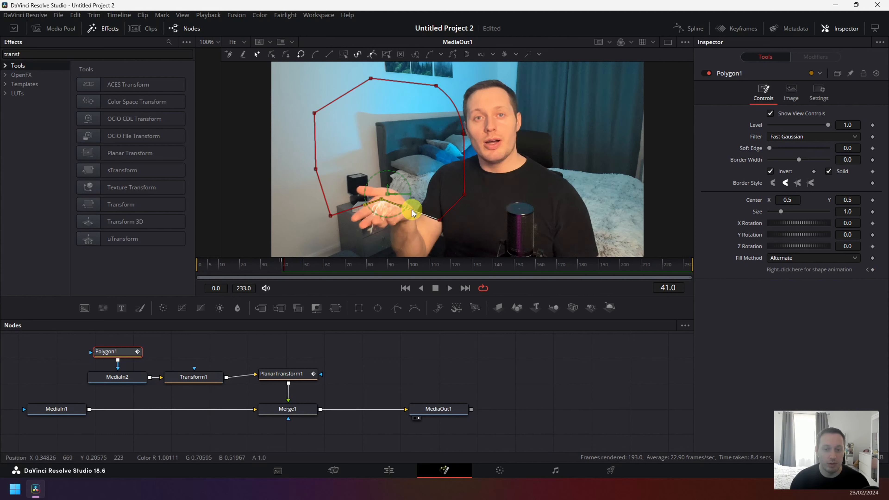
drag(410, 208, 365, 190)
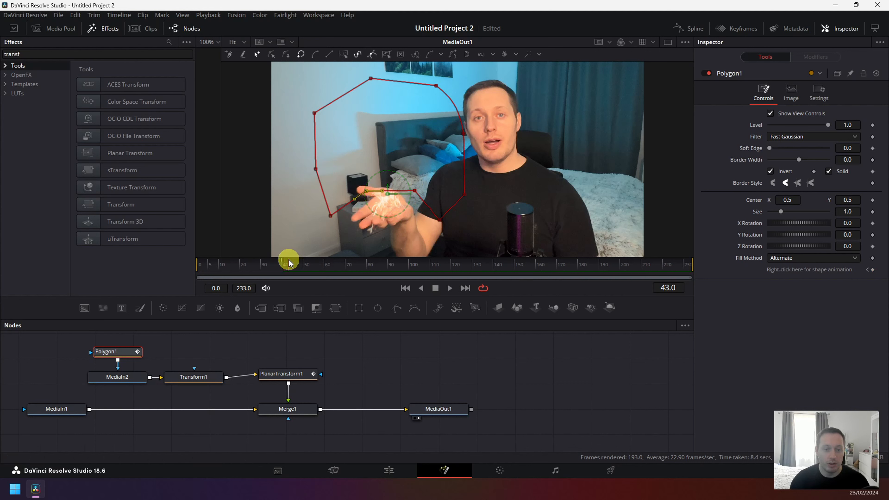
Keyframe Polygon1 at frames 43, 45 and 47, raising its lower edge further each time to uncover more of the flame
click(289, 259)
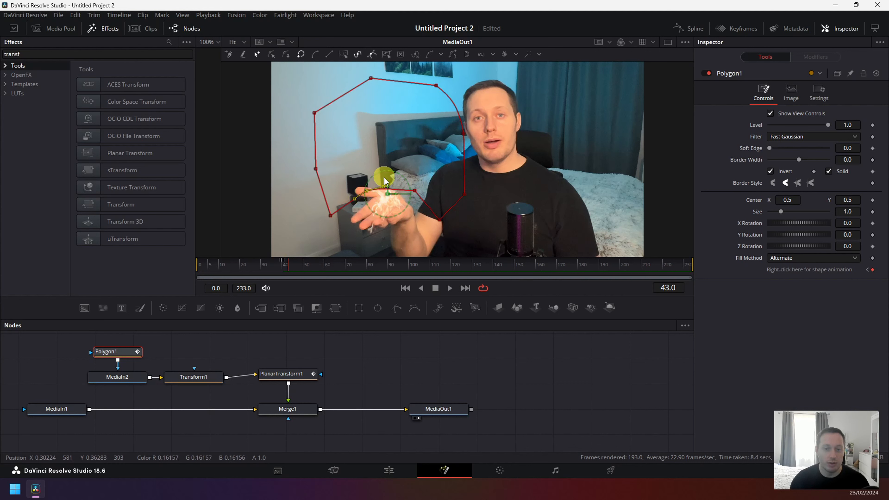
drag(384, 178, 351, 172)
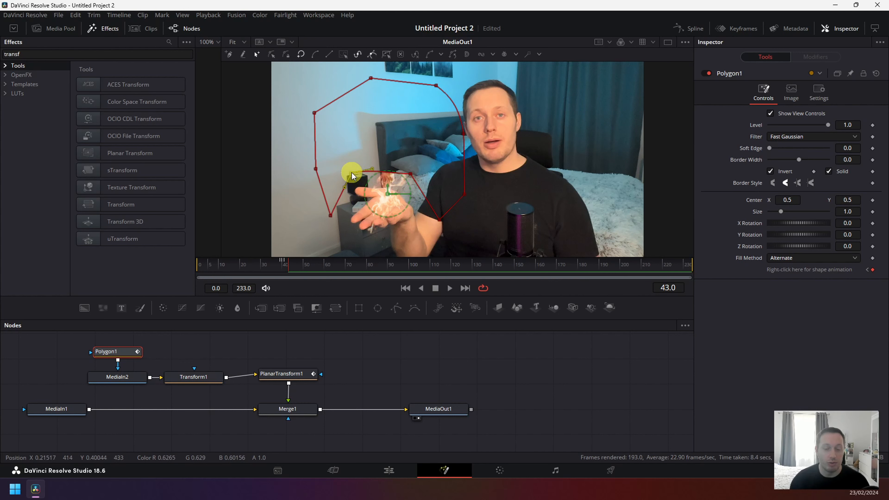
click(293, 263)
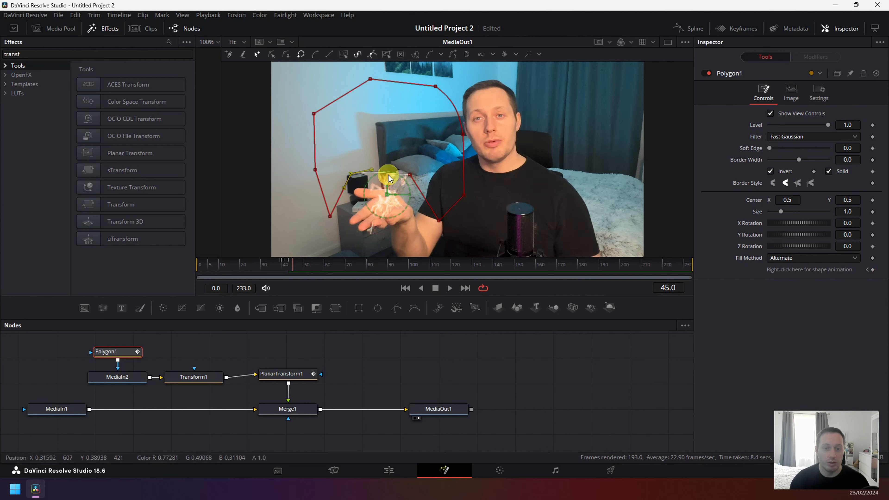
drag(390, 178, 391, 158)
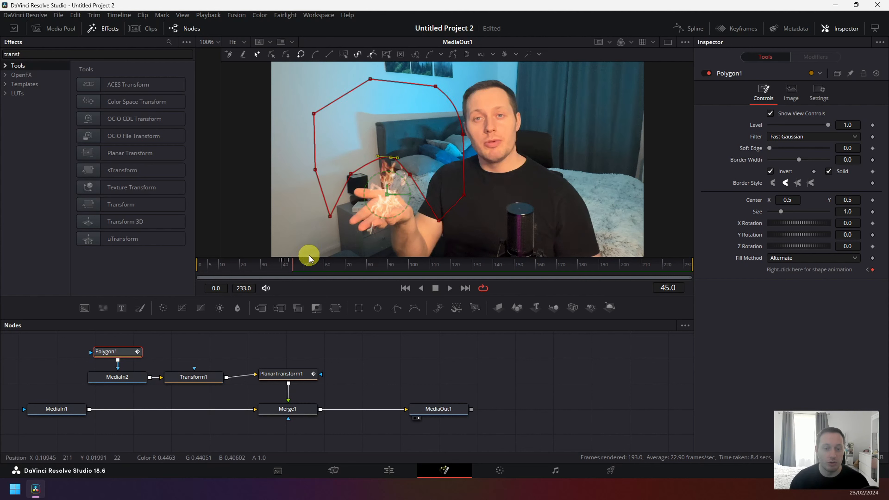
click(297, 261)
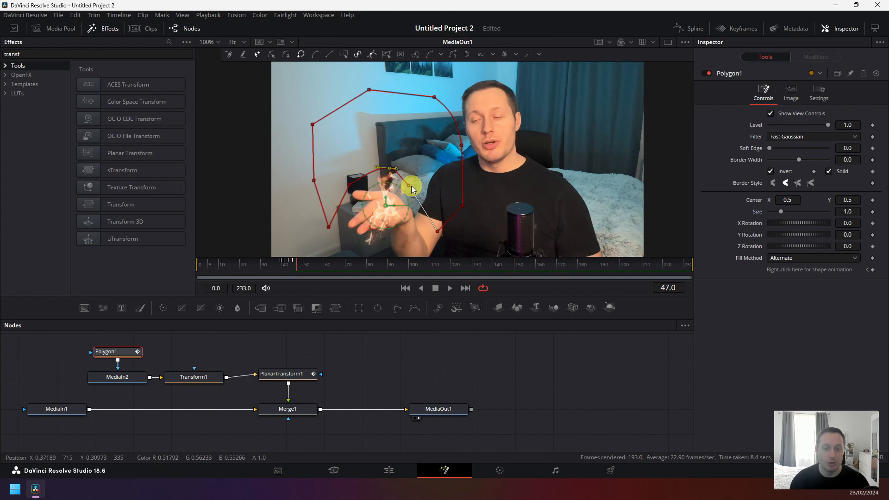
drag(409, 185, 384, 157)
At frame 48, raise Polygon1's lower edge well above the flame and spread its outer points outward so the mask clears the fire entirely
drag(298, 261, 302, 263)
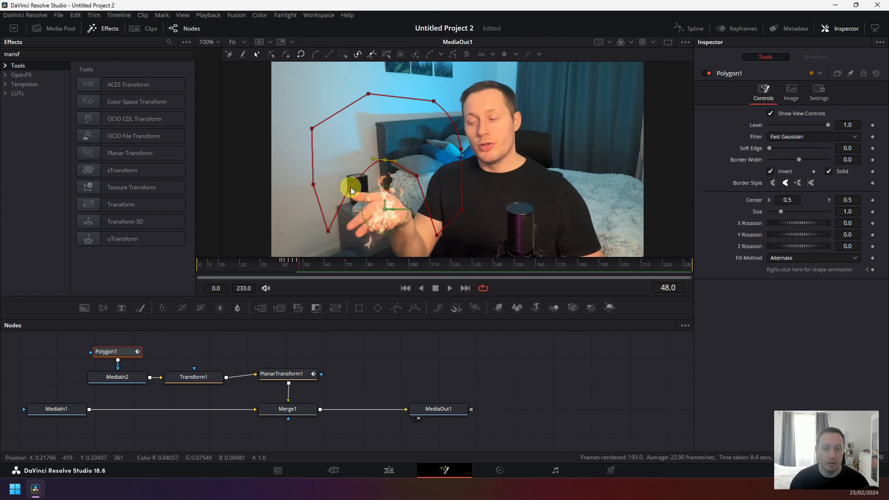
drag(350, 188, 385, 138)
drag(416, 175, 442, 157)
drag(388, 139, 395, 106)
drag(444, 157, 455, 134)
drag(337, 168, 294, 104)
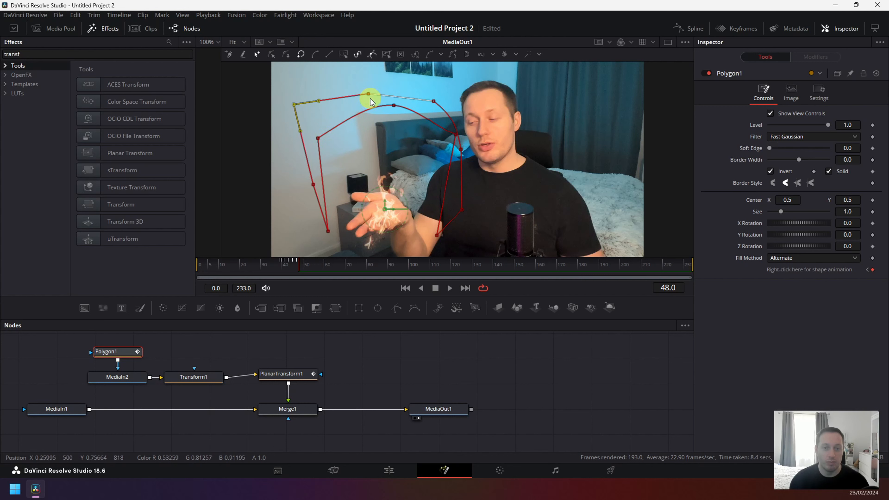
click(369, 93)
drag(370, 93, 374, 72)
drag(432, 100, 460, 83)
click(462, 151)
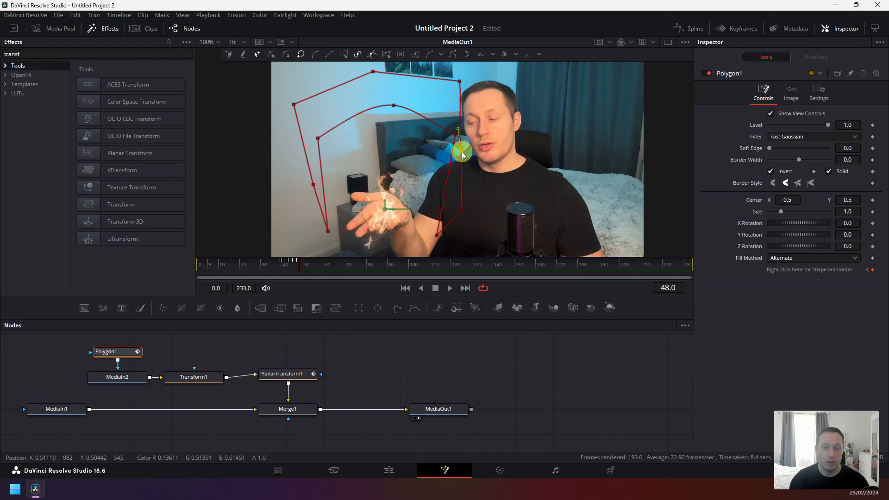
drag(462, 151, 493, 143)
drag(395, 106, 395, 87)
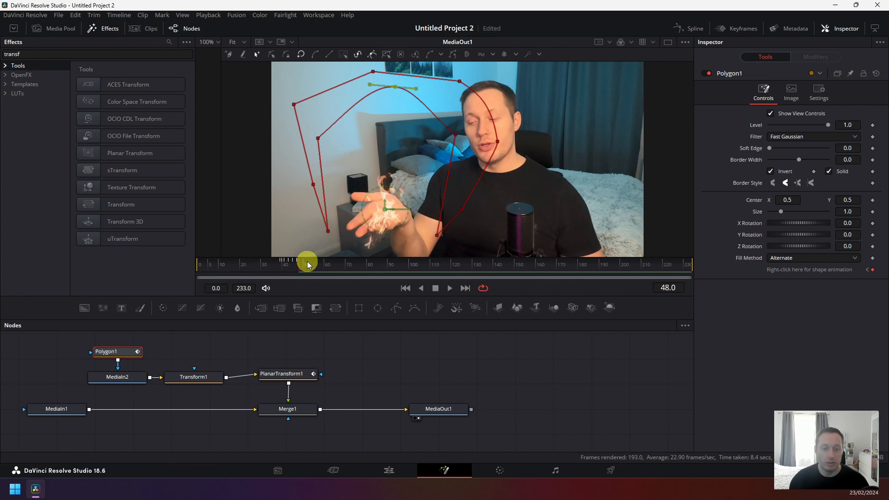
At frame 69, move the Transform1 fire up onto the palm, to a center of about X 0.155, Y 0.433
drag(307, 265, 345, 261)
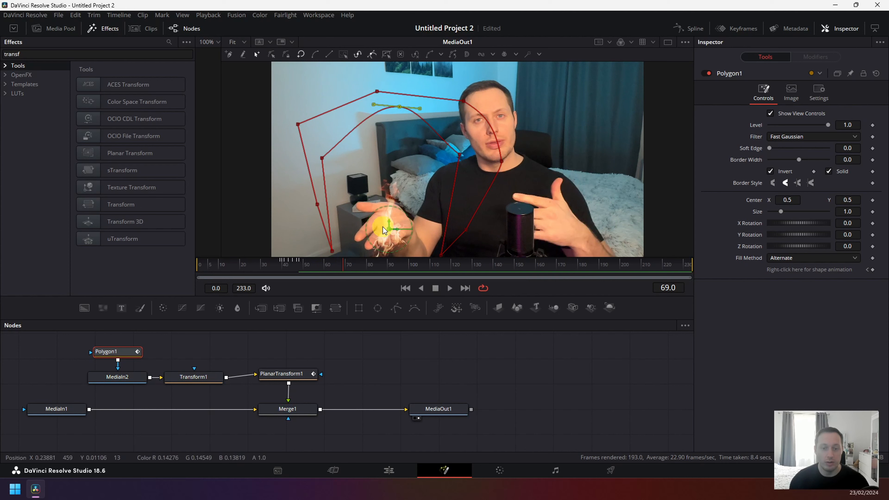
drag(389, 231, 388, 227)
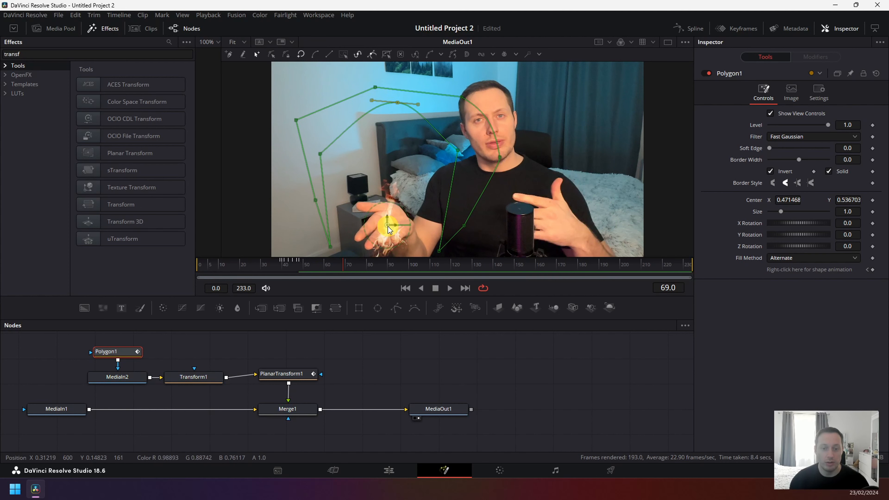
click(130, 376)
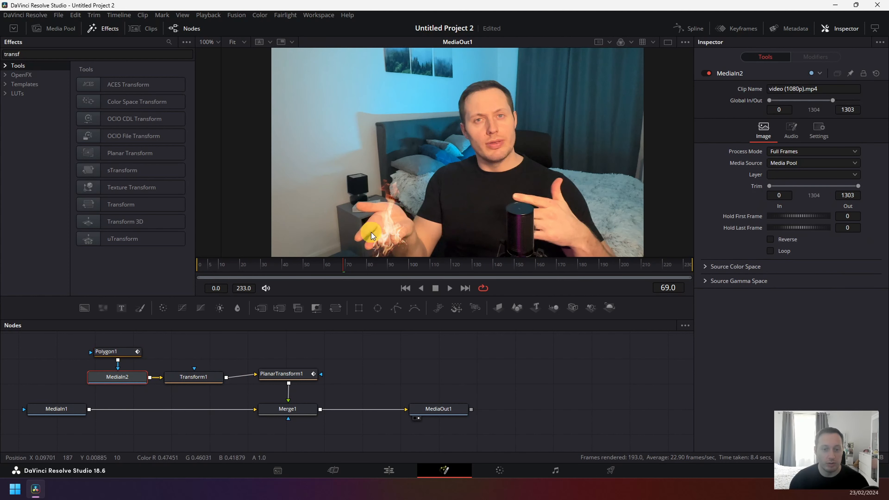
click(195, 377)
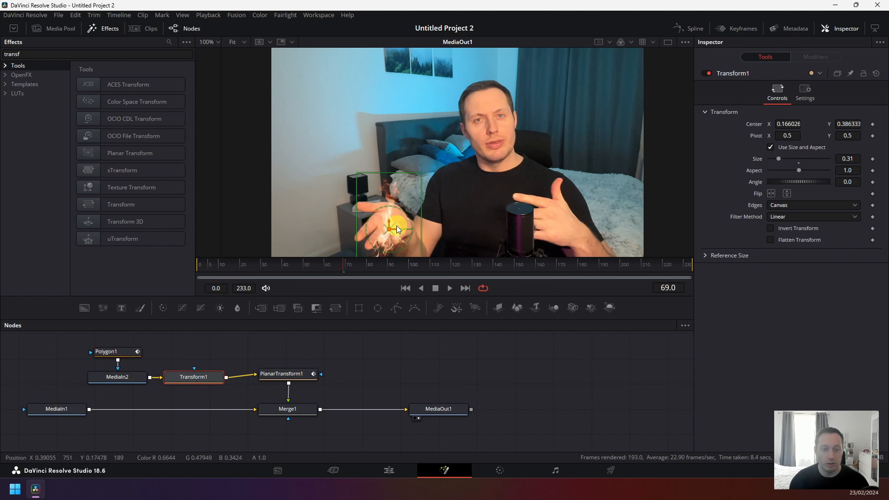
drag(389, 227, 385, 211)
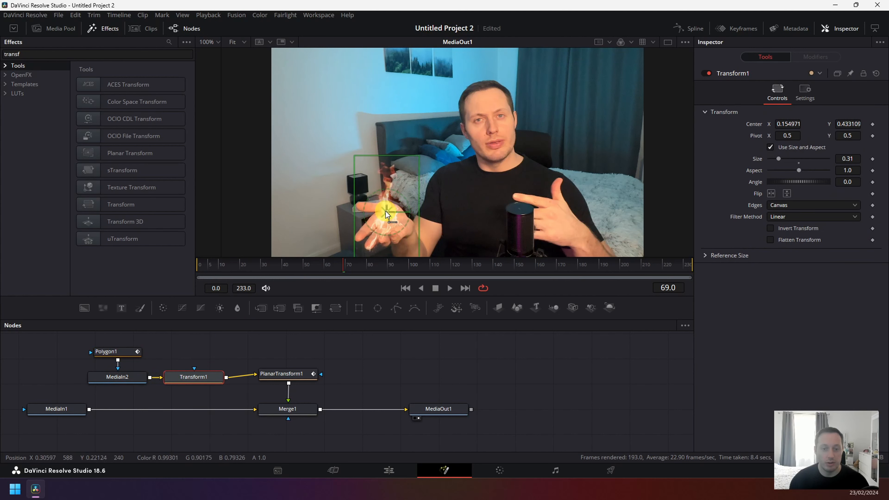
Scrub and play the composite from frame 41 with Polygon1 selected to check the flame's reveal and its tracking on the palm
click(285, 262)
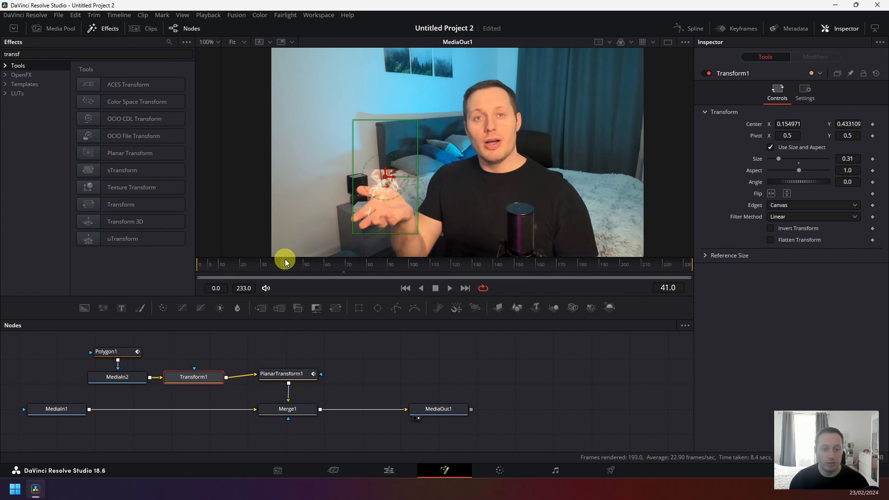
drag(286, 262, 357, 266)
click(286, 263)
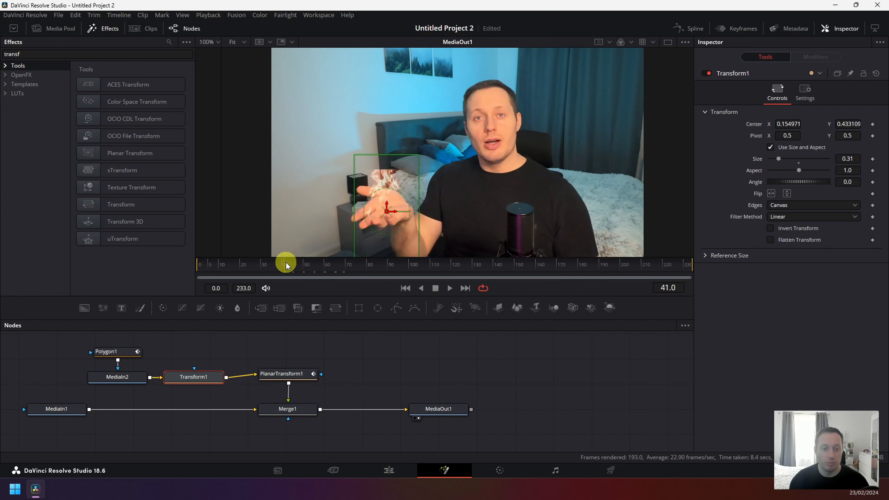
click(124, 351)
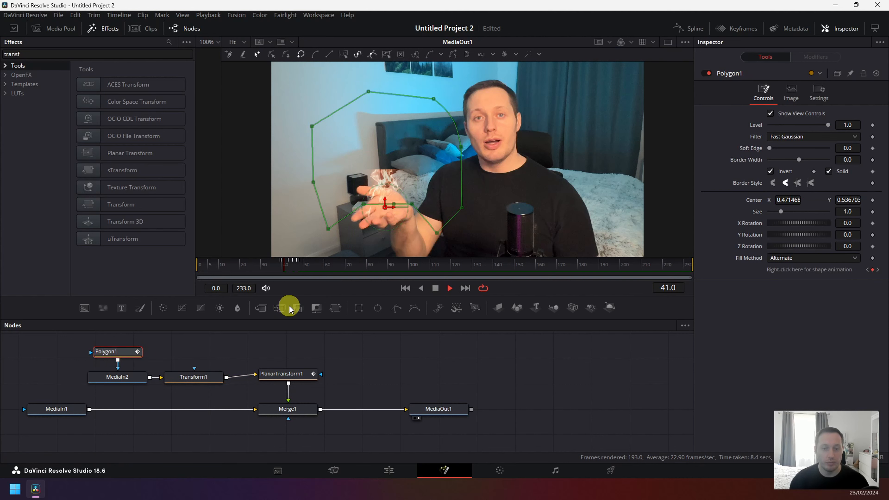
key(space)
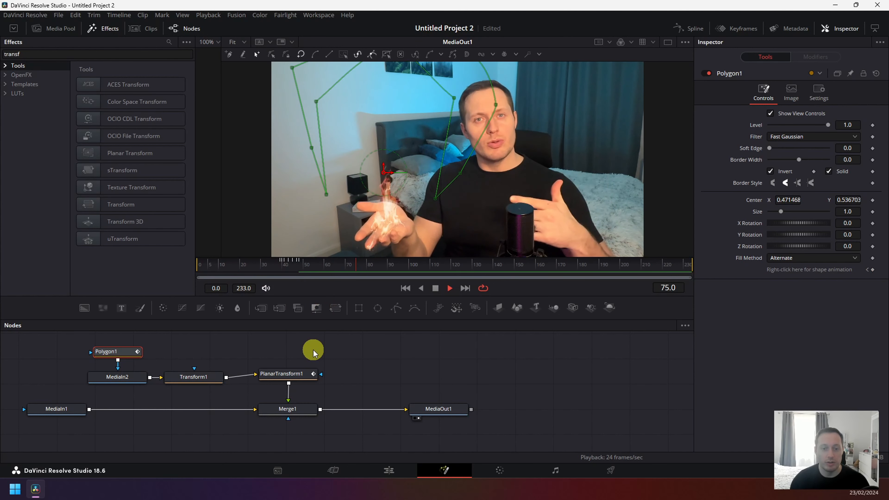
key(space)
click(276, 262)
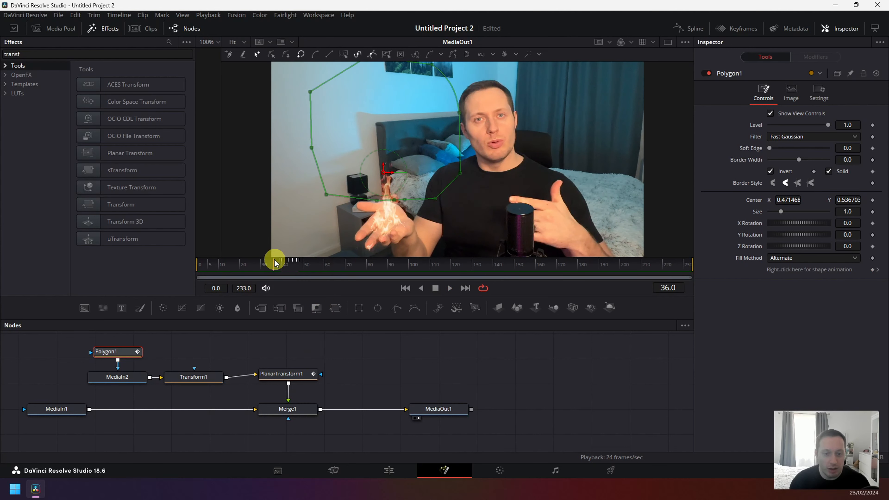
At frame 39, move the Polygon1 mask down over the hand, to a center of about X 0.529, Y 0.374
mouse_move(277, 263)
mouse_down()
mouse_move(264, 262)
mouse_move(280, 264)
mouse_up()
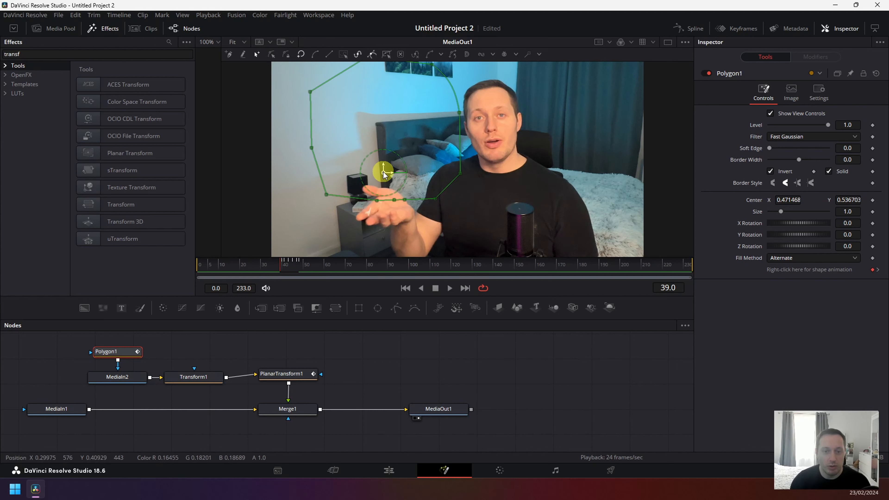
drag(382, 174, 387, 191)
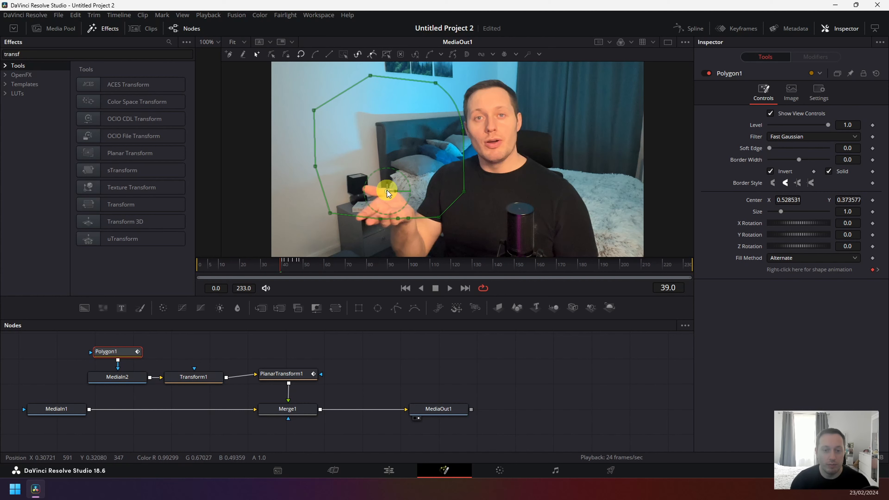
Play the edited timeline from its start to check the flame's reveal with the lowered Polygon1 mask
click(337, 468)
drag(99, 328, 59, 327)
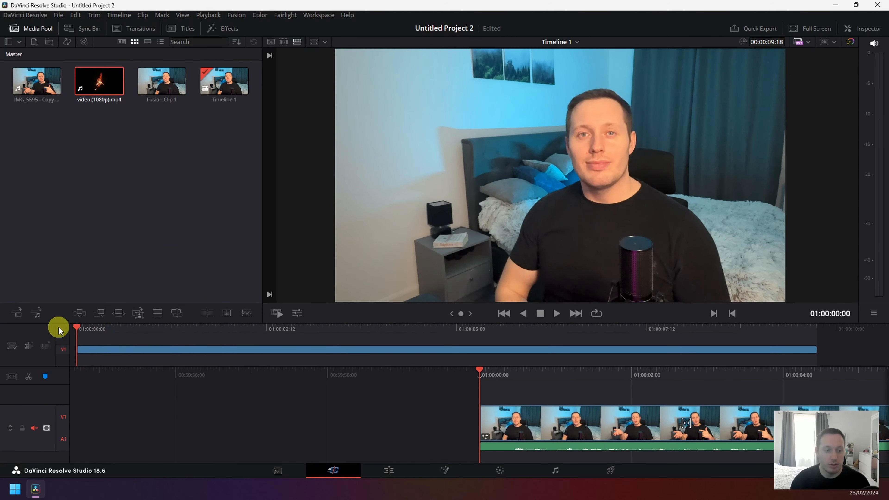
key(space)
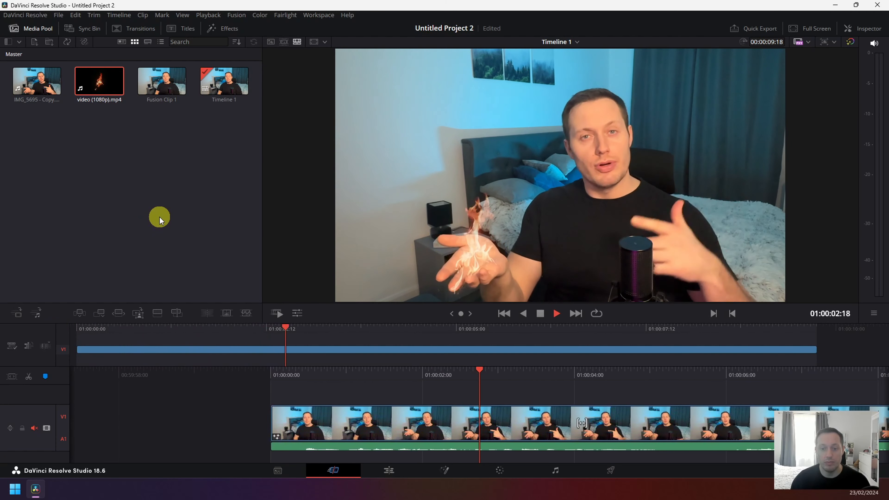
key(space)
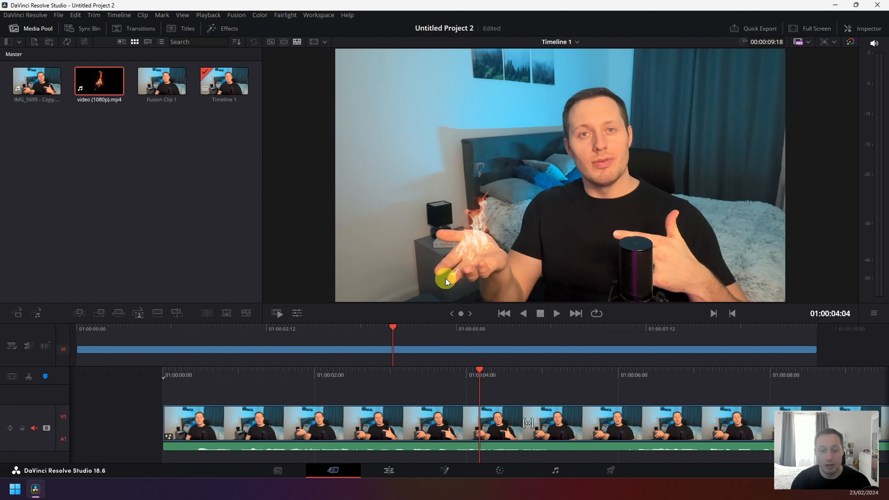
key(space)
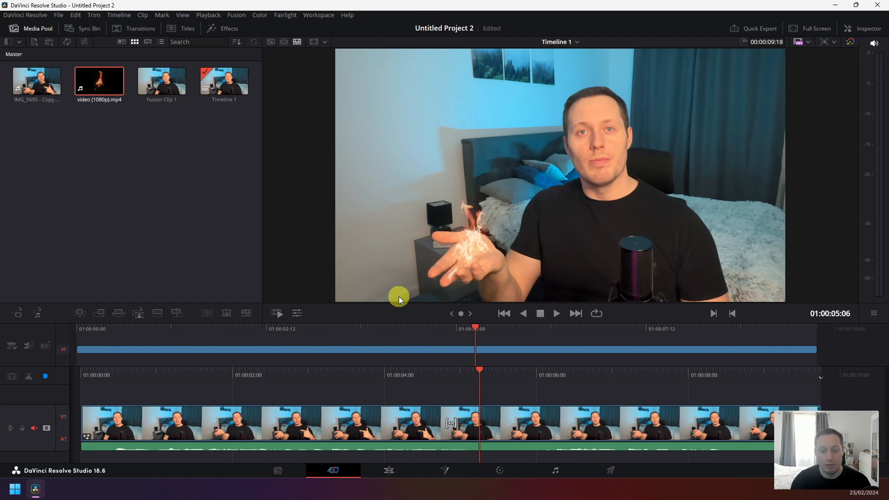
In the Fusion composition at frame 39, add a second polygon mask between Polygon1 and MediaIn2
click(446, 467)
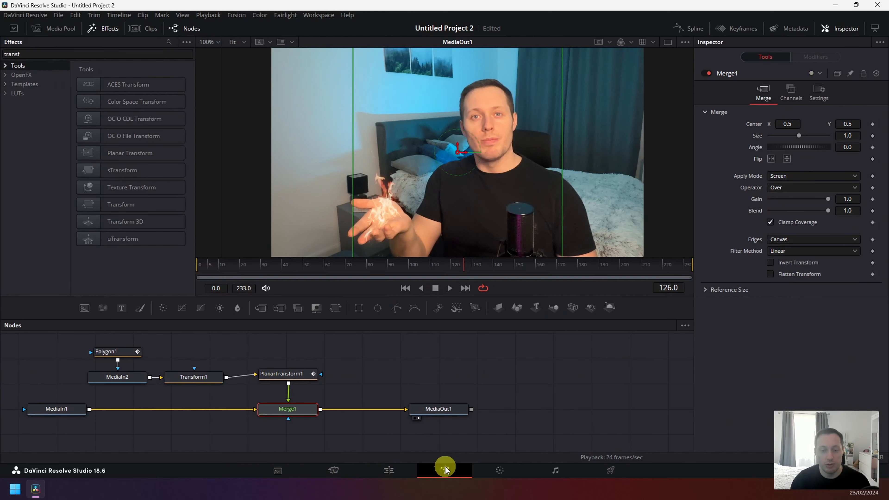
click(117, 352)
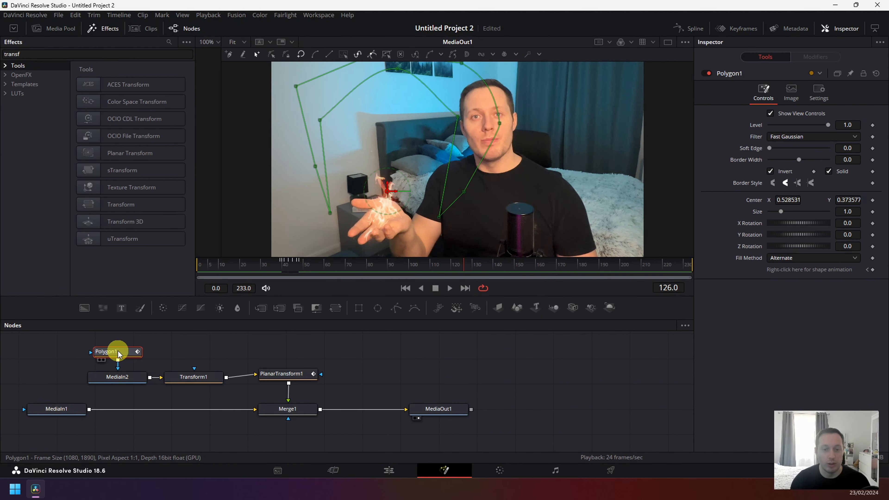
click(279, 266)
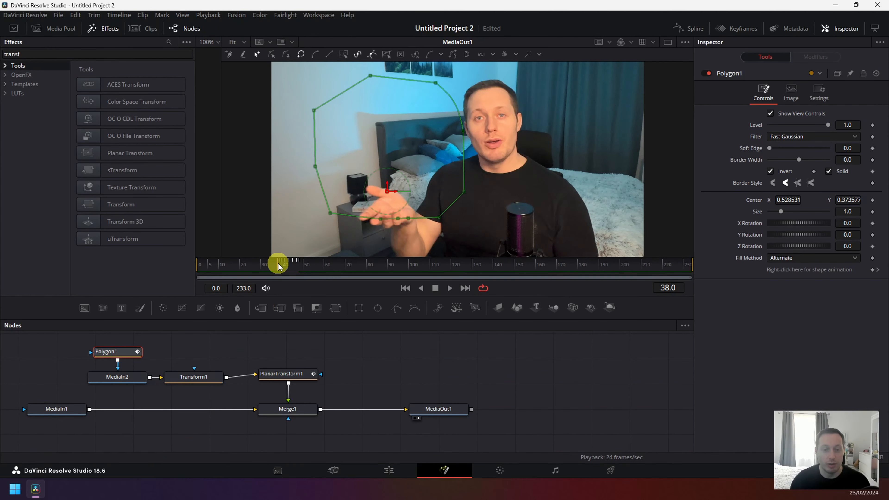
key(Right)
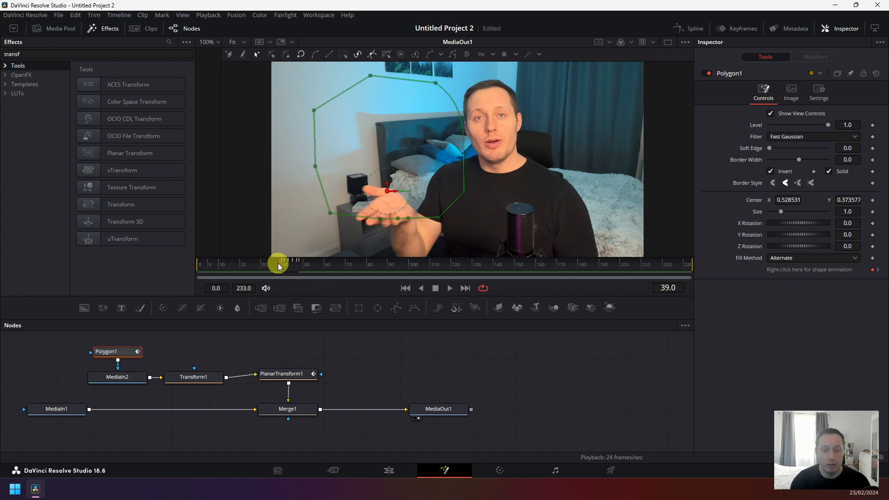
click(398, 308)
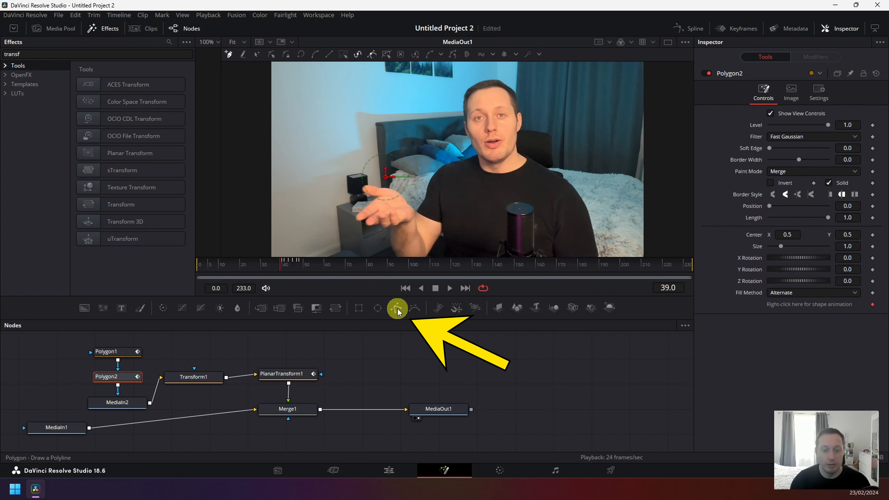
Draw Polygon2 as a closed outline running across the fingers and palm, down past the forearm and around below the hand
click(336, 199)
click(360, 210)
click(372, 214)
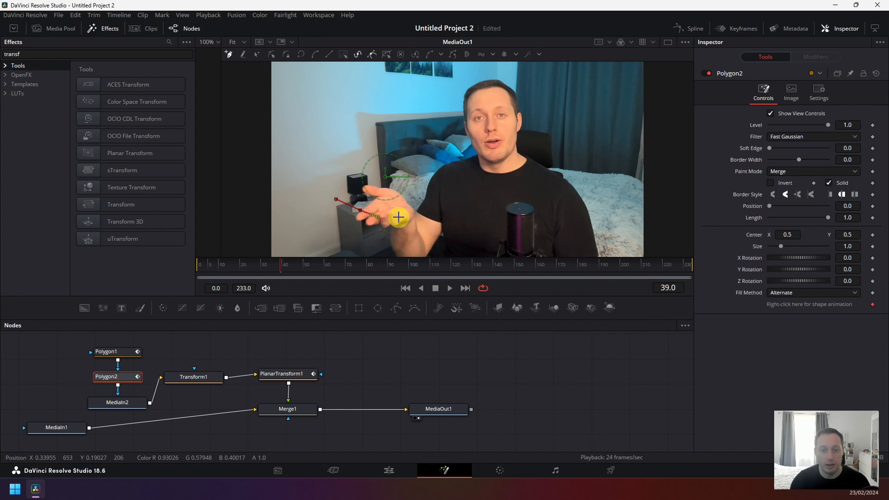
click(398, 217)
click(413, 217)
click(438, 241)
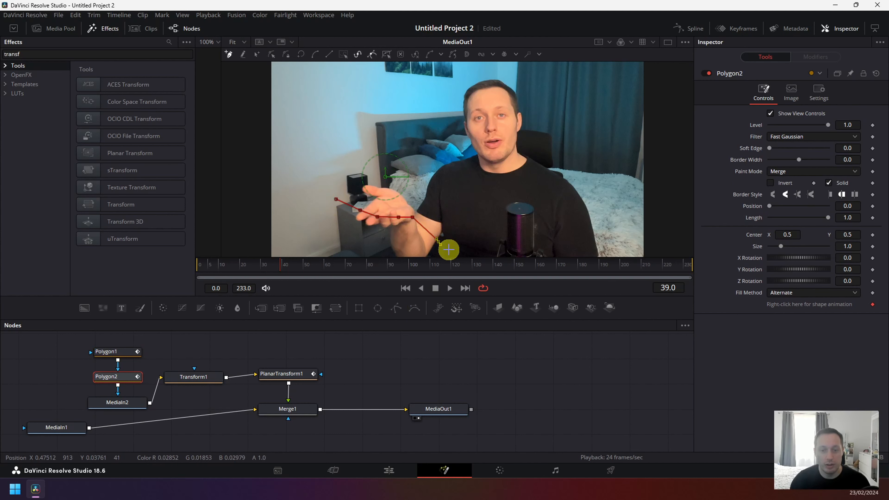
click(448, 249)
click(368, 252)
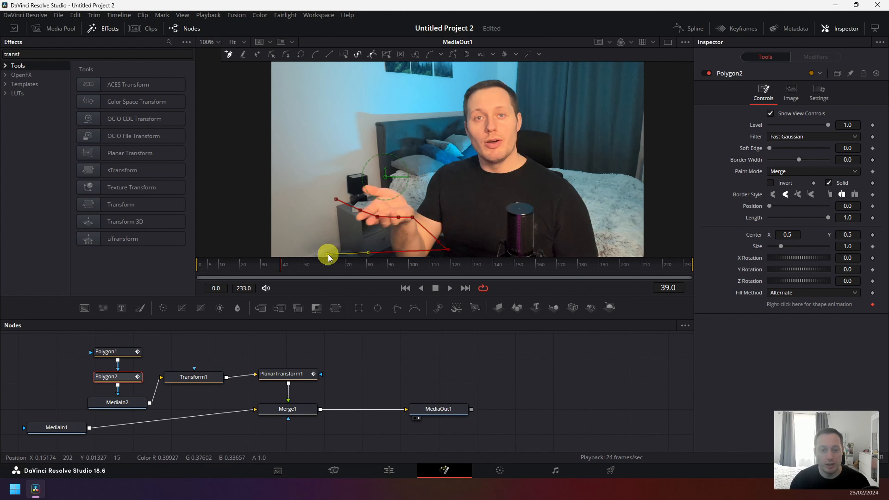
click(310, 233)
click(315, 208)
click(335, 199)
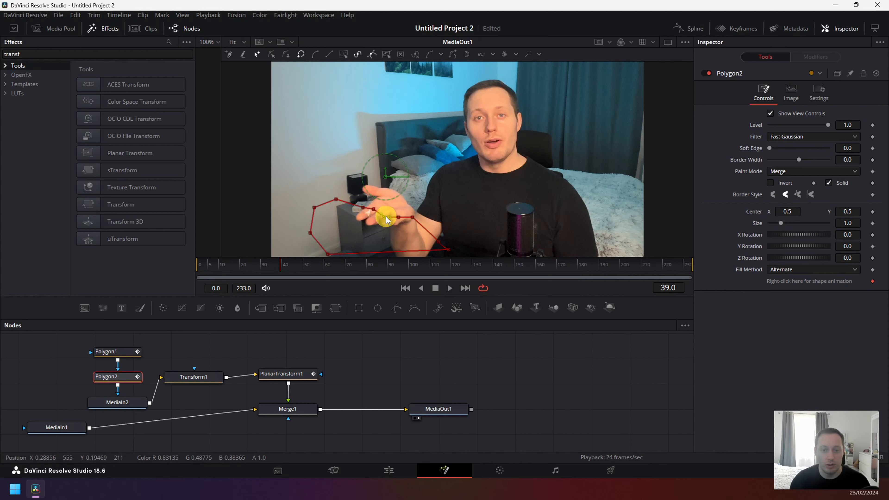
Adjust Polygon2's upper edge at the fingers and set its paint mode to Subtract
drag(362, 207, 363, 205)
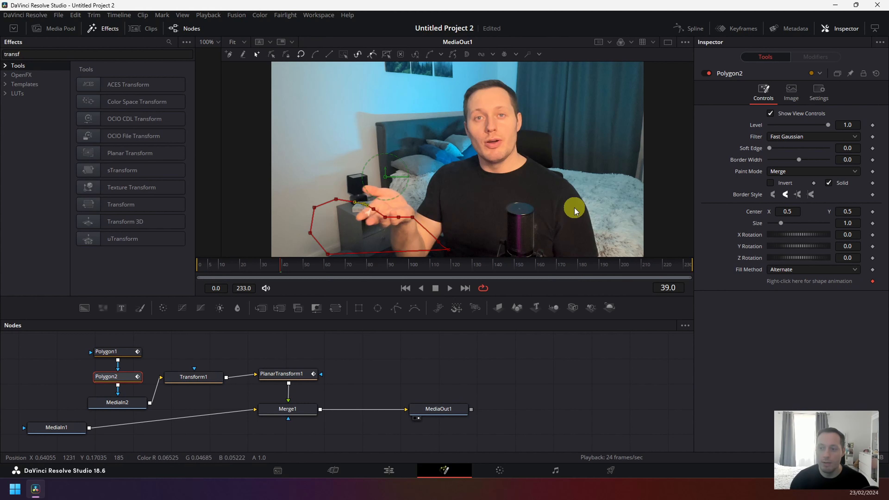
click(786, 171)
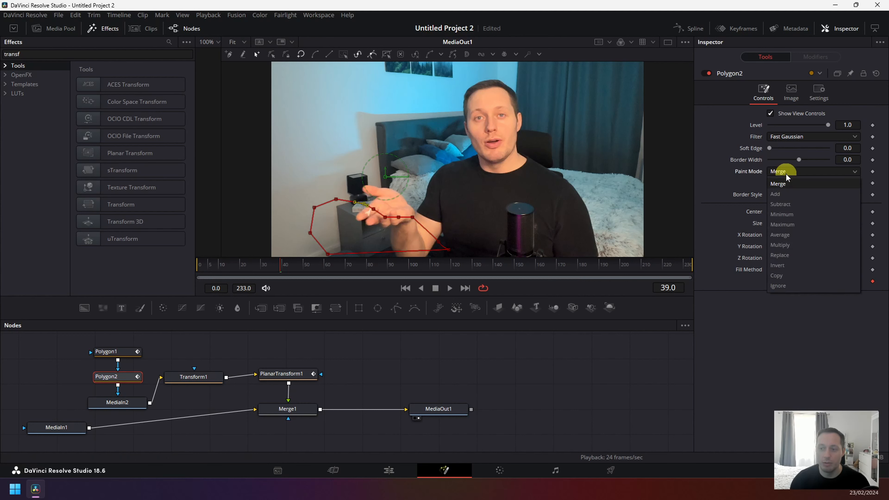
click(785, 203)
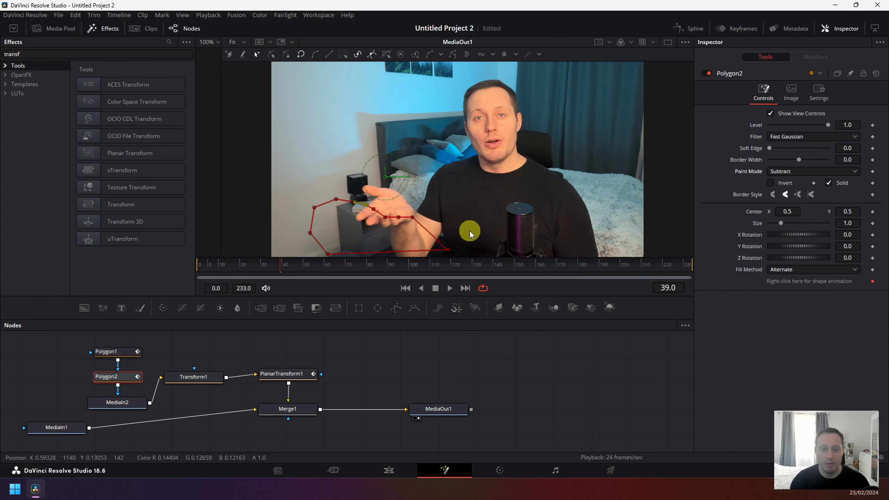
Play the edited timeline from its start to check the flame with the subtracting Polygon2 mask
click(334, 469)
key(Home)
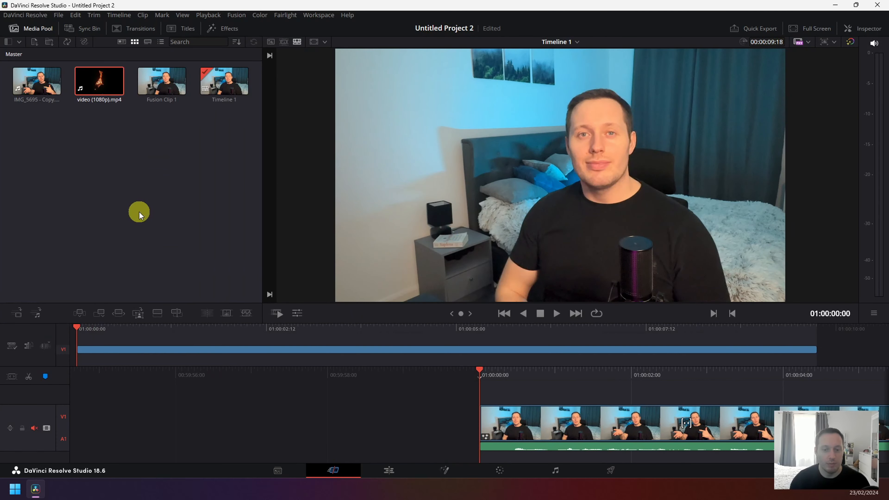
key(space)
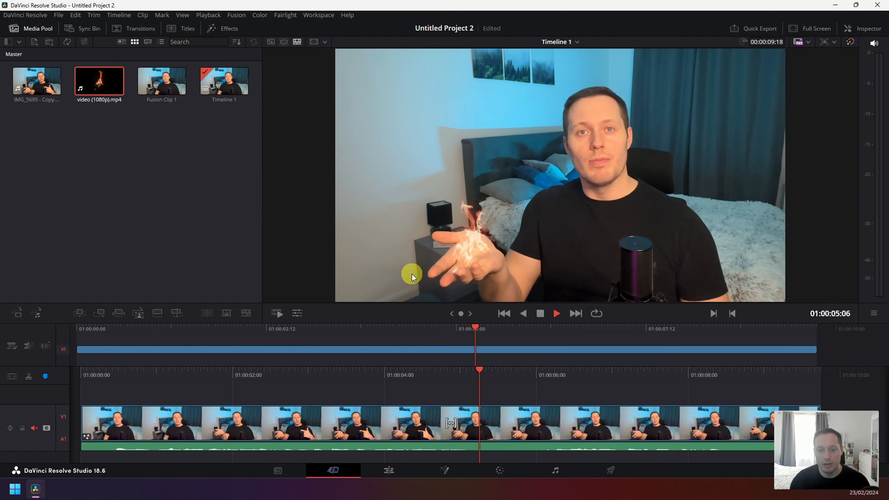
key(space)
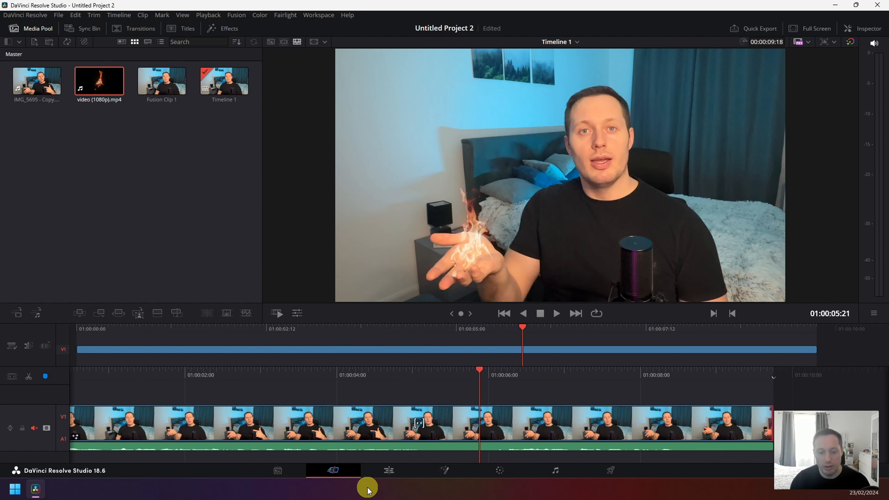
Back in the Fusion composition at frame 39, raise Polygon2's upper edge points to follow the palm more closely
click(445, 469)
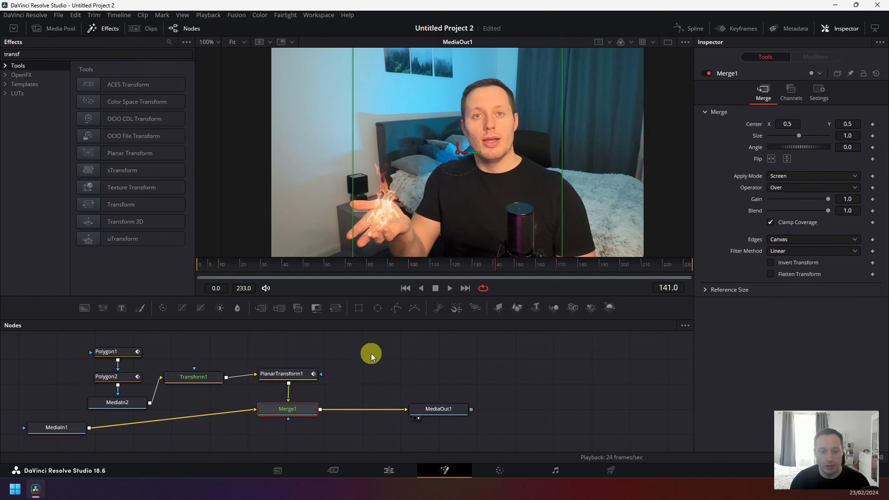
click(109, 352)
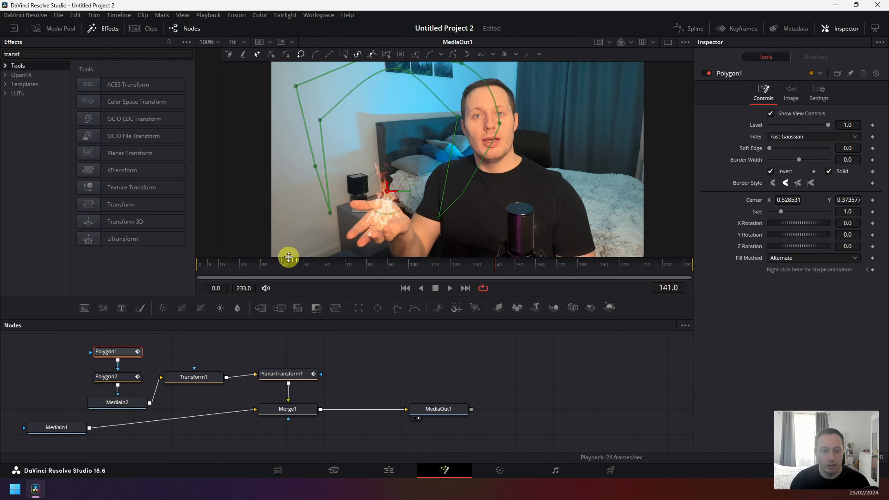
click(279, 265)
drag(280, 265, 282, 265)
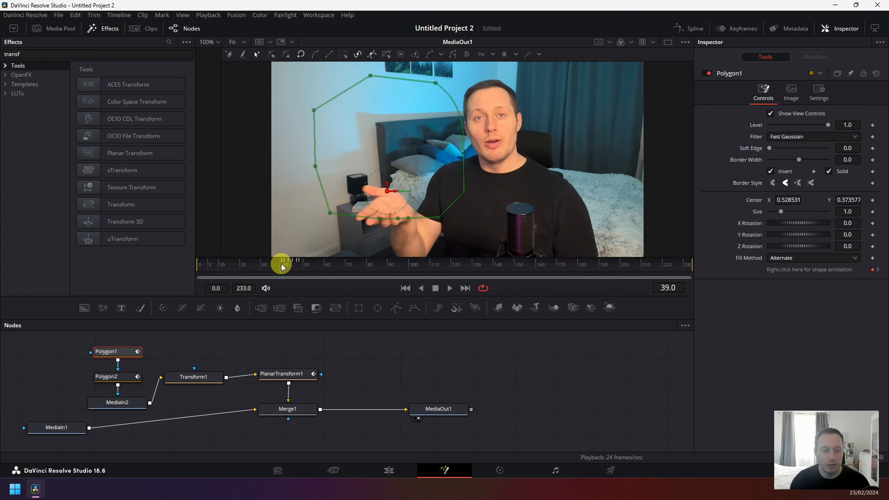
click(118, 377)
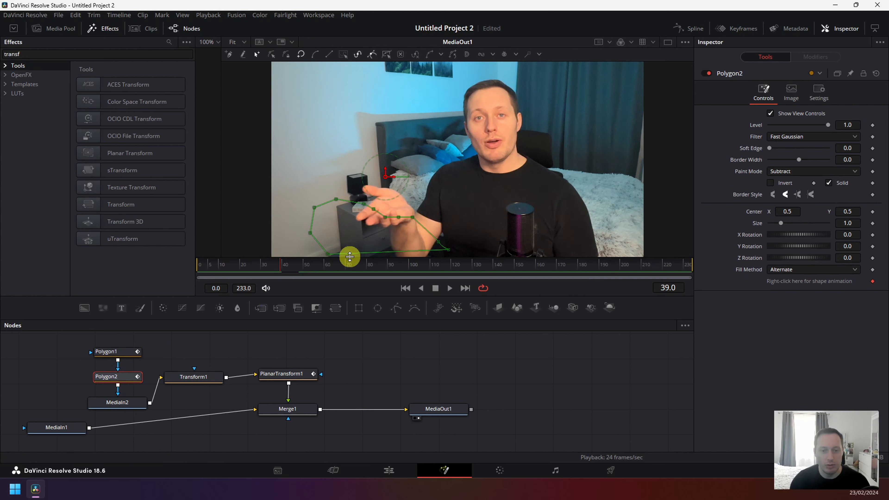
click(384, 215)
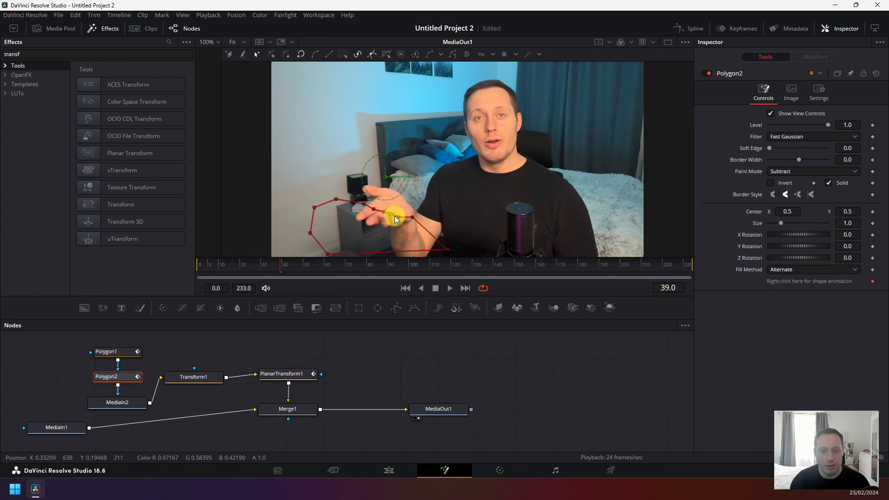
drag(395, 213, 389, 210)
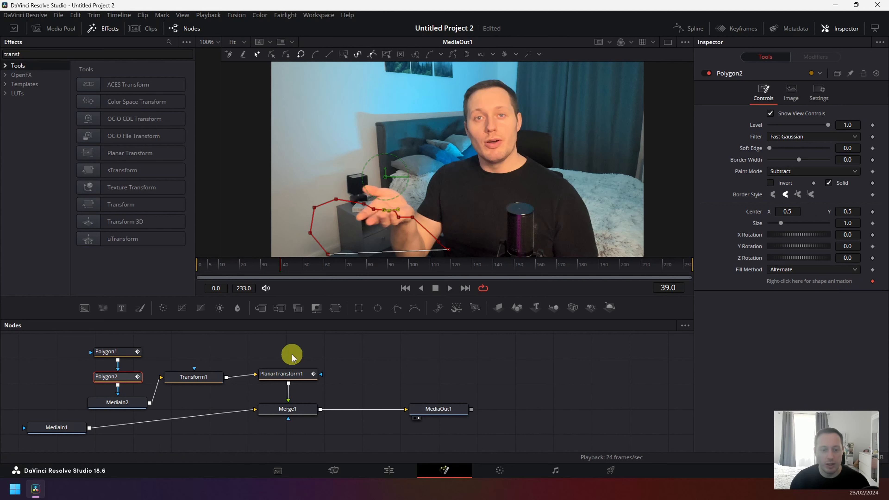
Play the whole edited timeline from start to end to review the flame with the reshaped Polygon2 mask
click(334, 469)
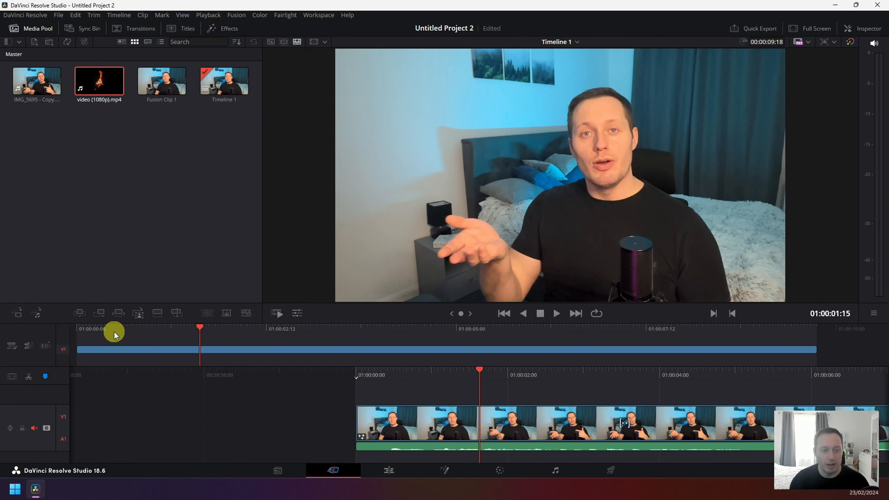
drag(114, 332, 51, 326)
key(space)
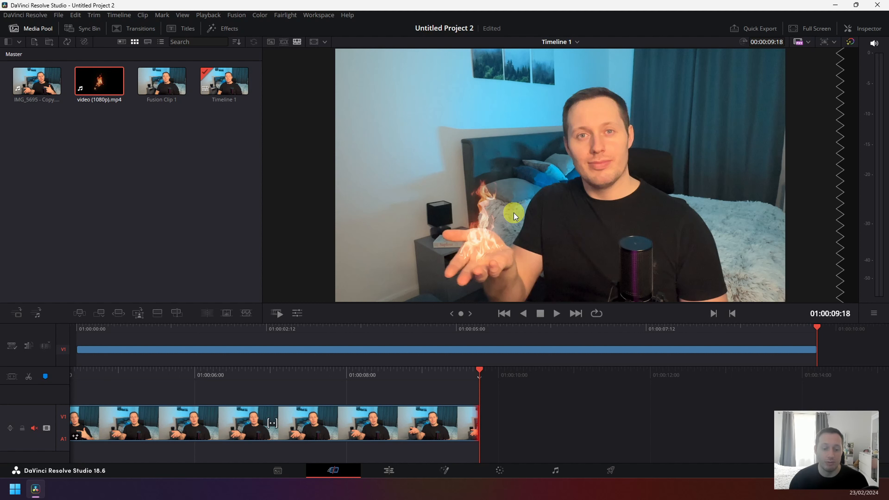
In the Fusion composition, search the effects for "glow" and insert a Glow node between MediaIn2 and Transform1
click(454, 466)
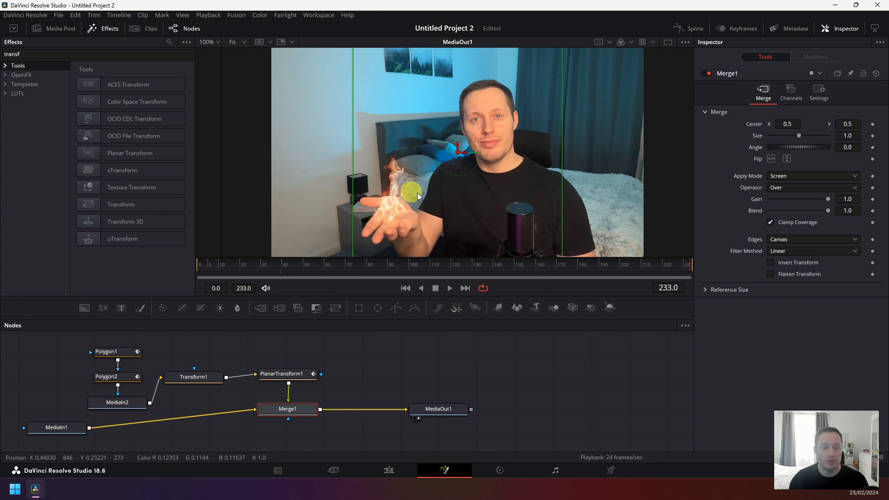
click(129, 401)
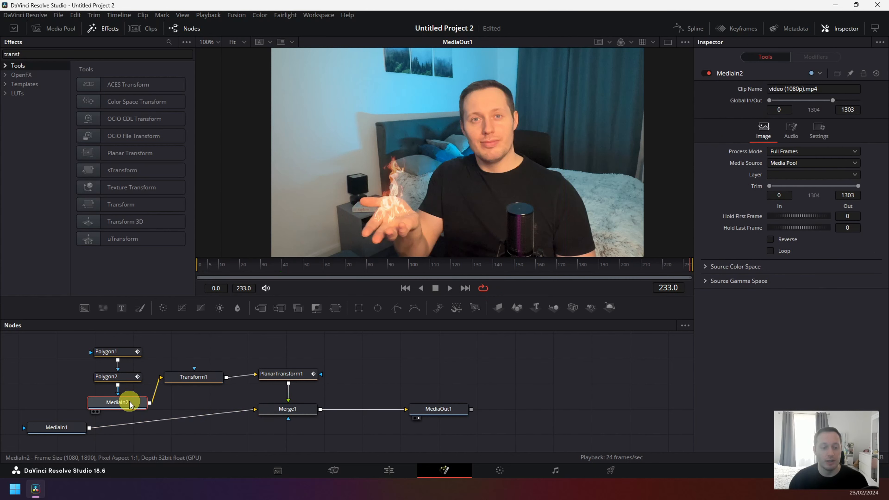
click(169, 42)
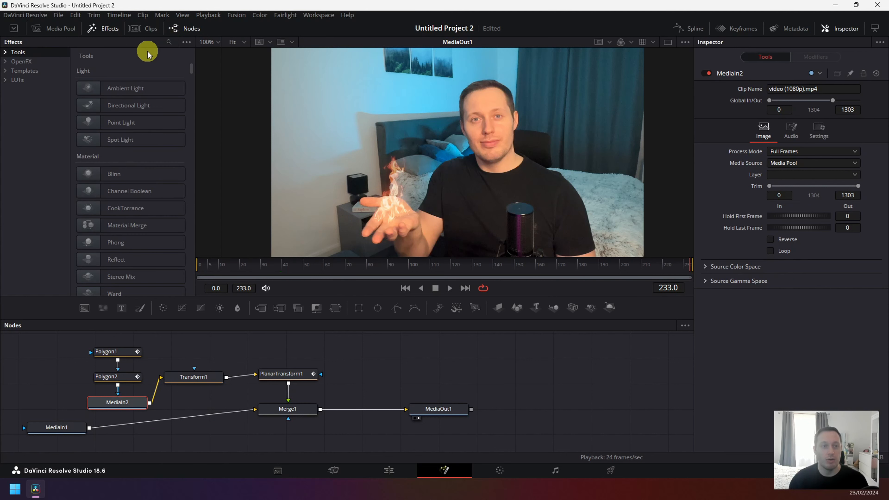
click(173, 42)
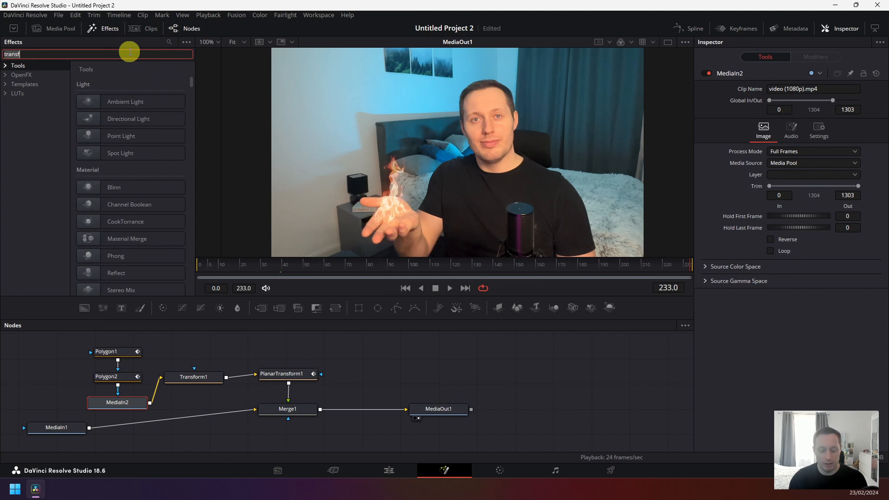
text(glow)
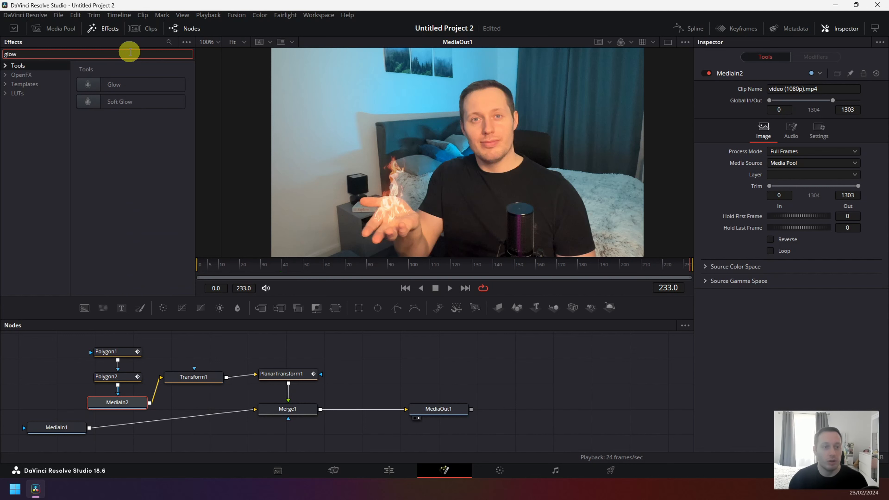
click(125, 84)
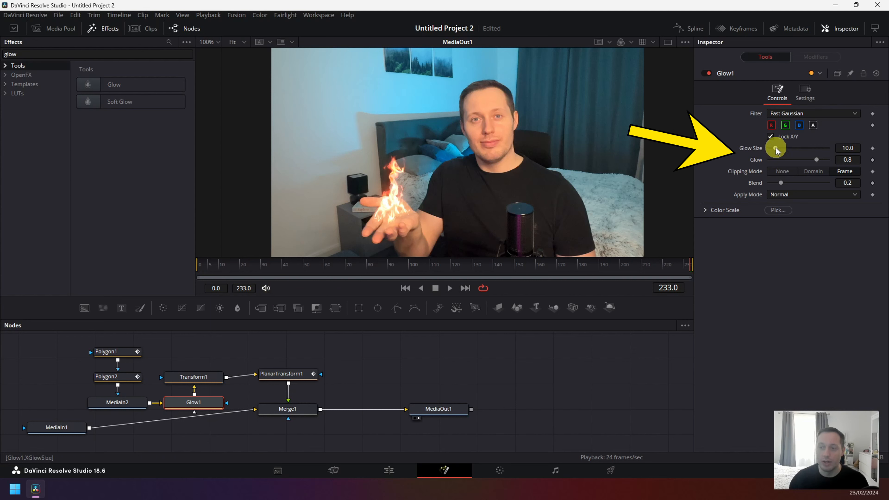
Tune the Glow1 node by setting Glow Size to 6.3, Glow to 0.874 and Blend to 0.165
mouse_move(776, 147)
mouse_down()
mouse_move(844, 149)
mouse_move(766, 152)
mouse_move(807, 152)
mouse_move(775, 154)
mouse_up()
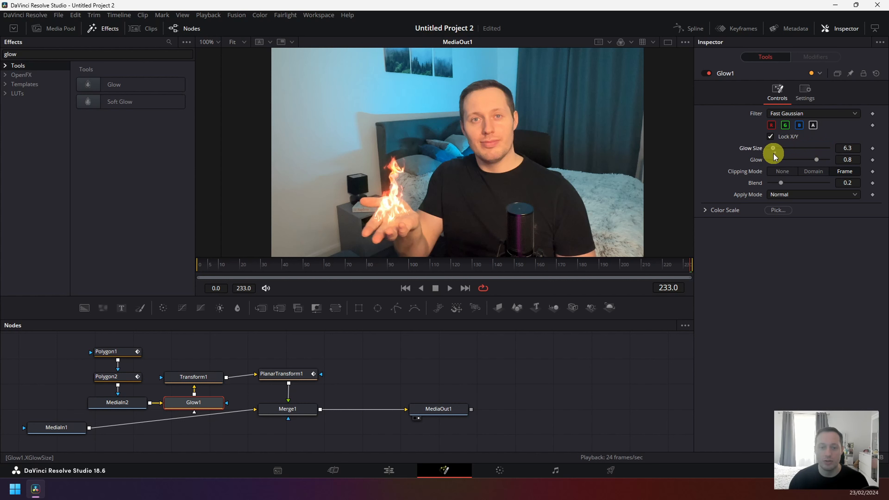
mouse_move(818, 160)
mouse_down()
mouse_move(770, 161)
mouse_move(851, 162)
mouse_move(800, 161)
mouse_move(821, 164)
mouse_up()
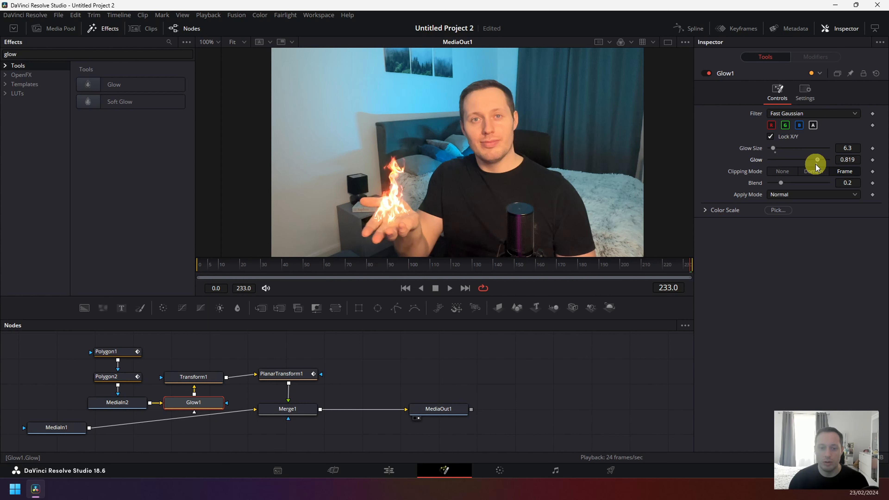
mouse_move(816, 164)
mouse_down()
mouse_move(803, 165)
mouse_move(823, 164)
mouse_up()
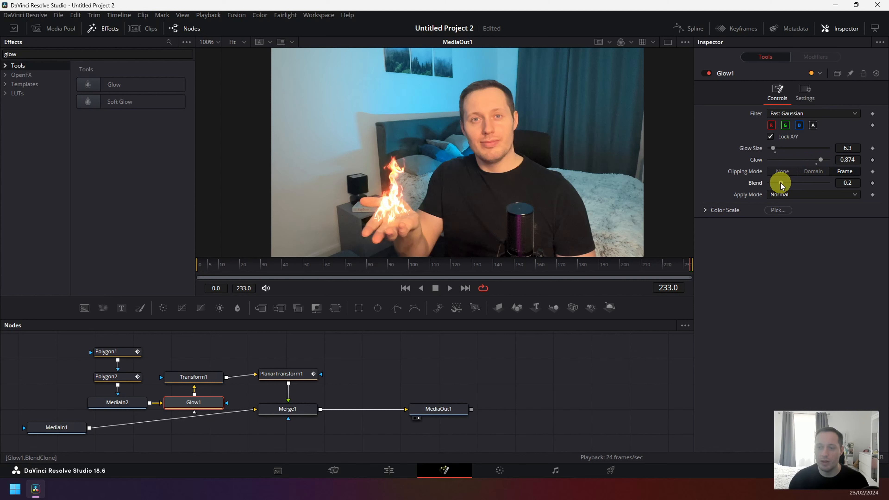
mouse_move(781, 183)
mouse_down()
mouse_move(762, 179)
mouse_move(820, 182)
mouse_move(778, 184)
mouse_up()
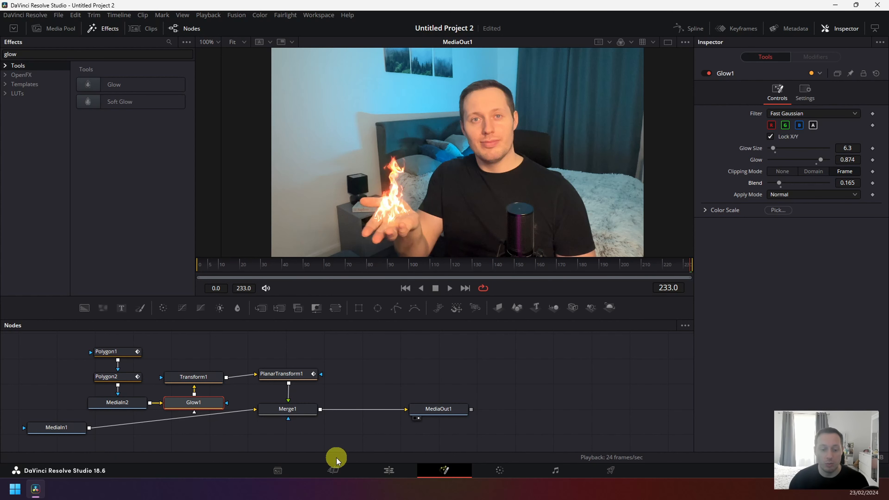
Play the edited timeline from its start on the Cut page to review the flame with the adjusted glow
click(333, 469)
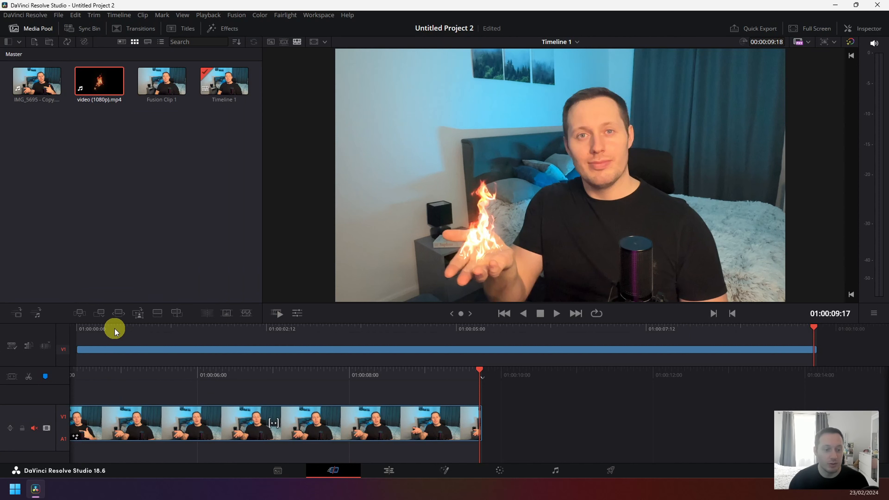
drag(111, 328, 47, 321)
key(space)
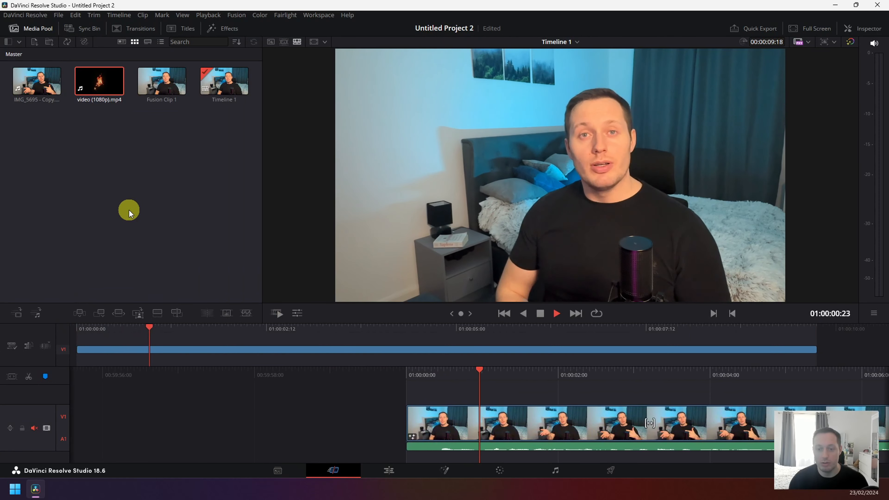